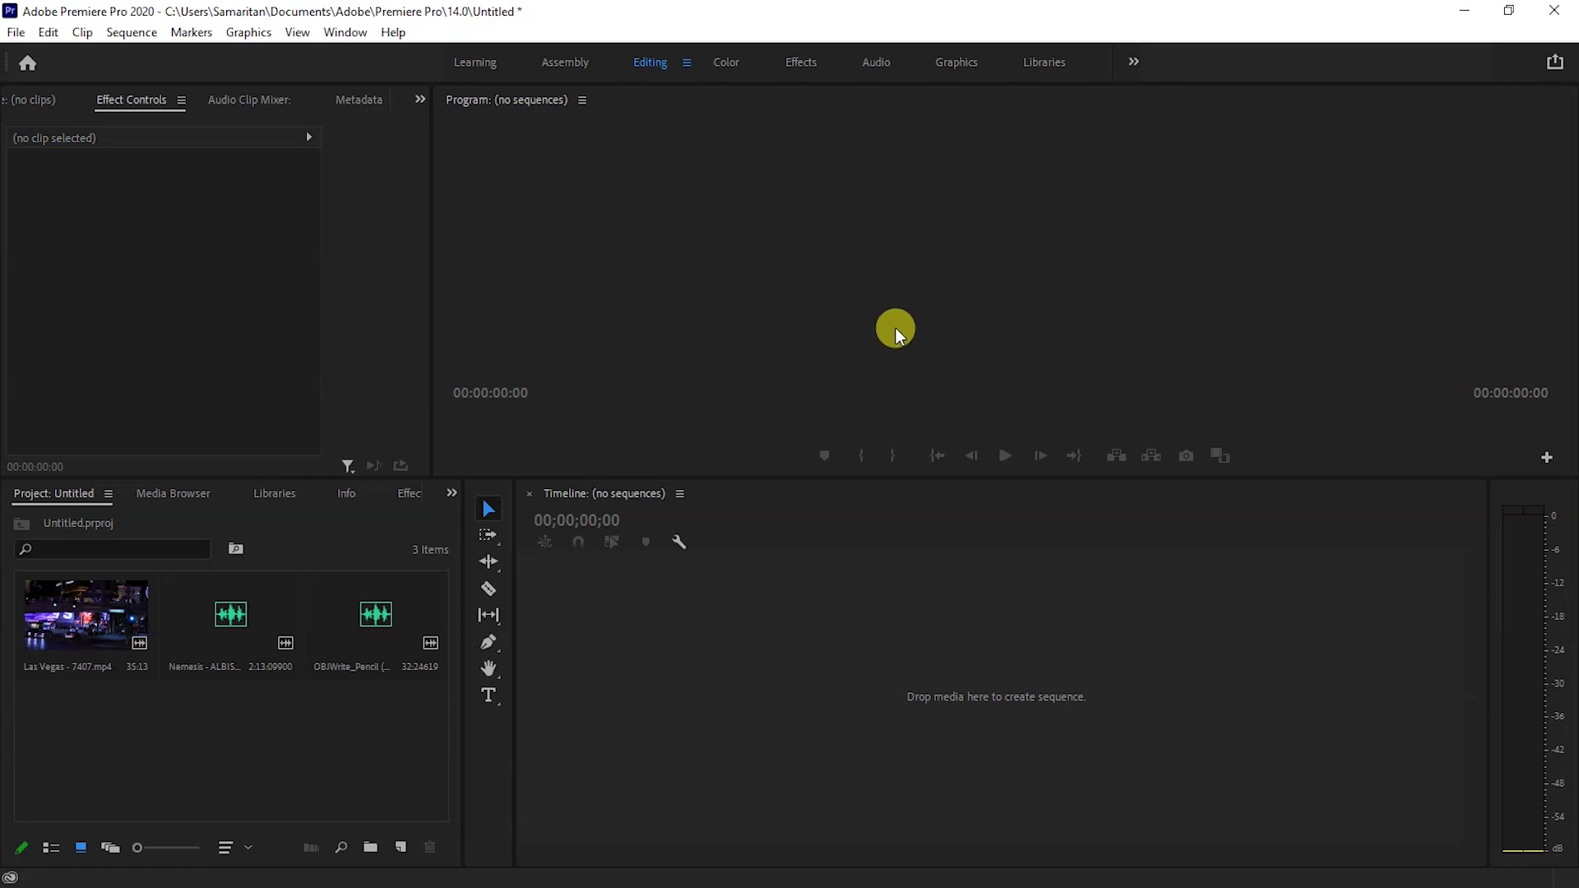
Build the Las Vegas - 7407 sequence from the 35:13 Las Vegas night clip
{"action": "left_click", "coordinate": [90, 619]}
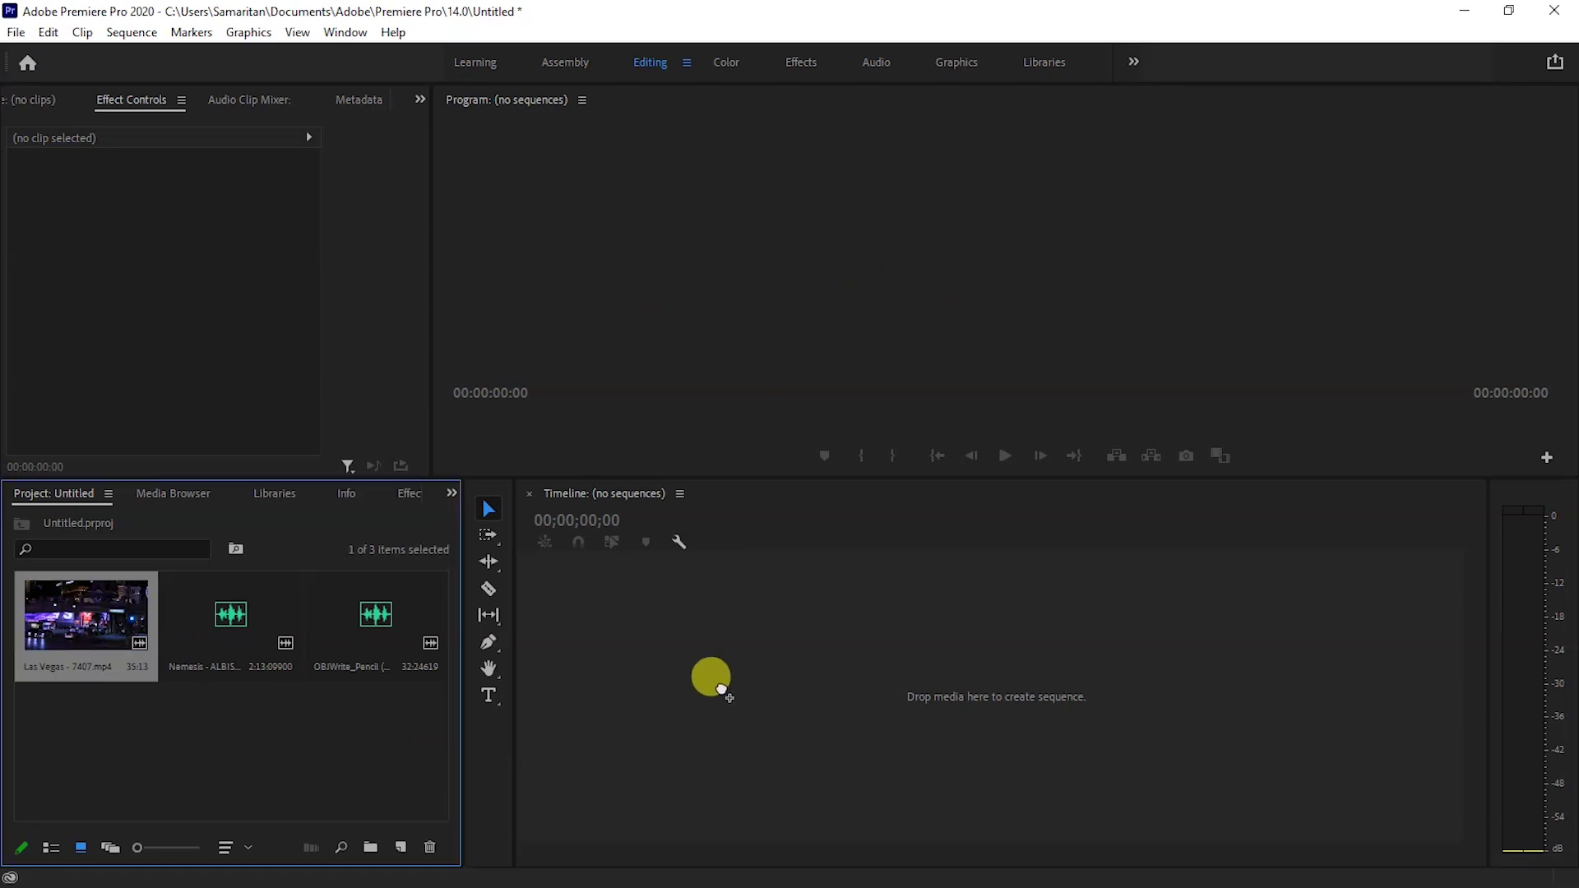
{"action": "left_click_drag", "start_coordinate": [90, 618], "coordinate": [652, 663]}
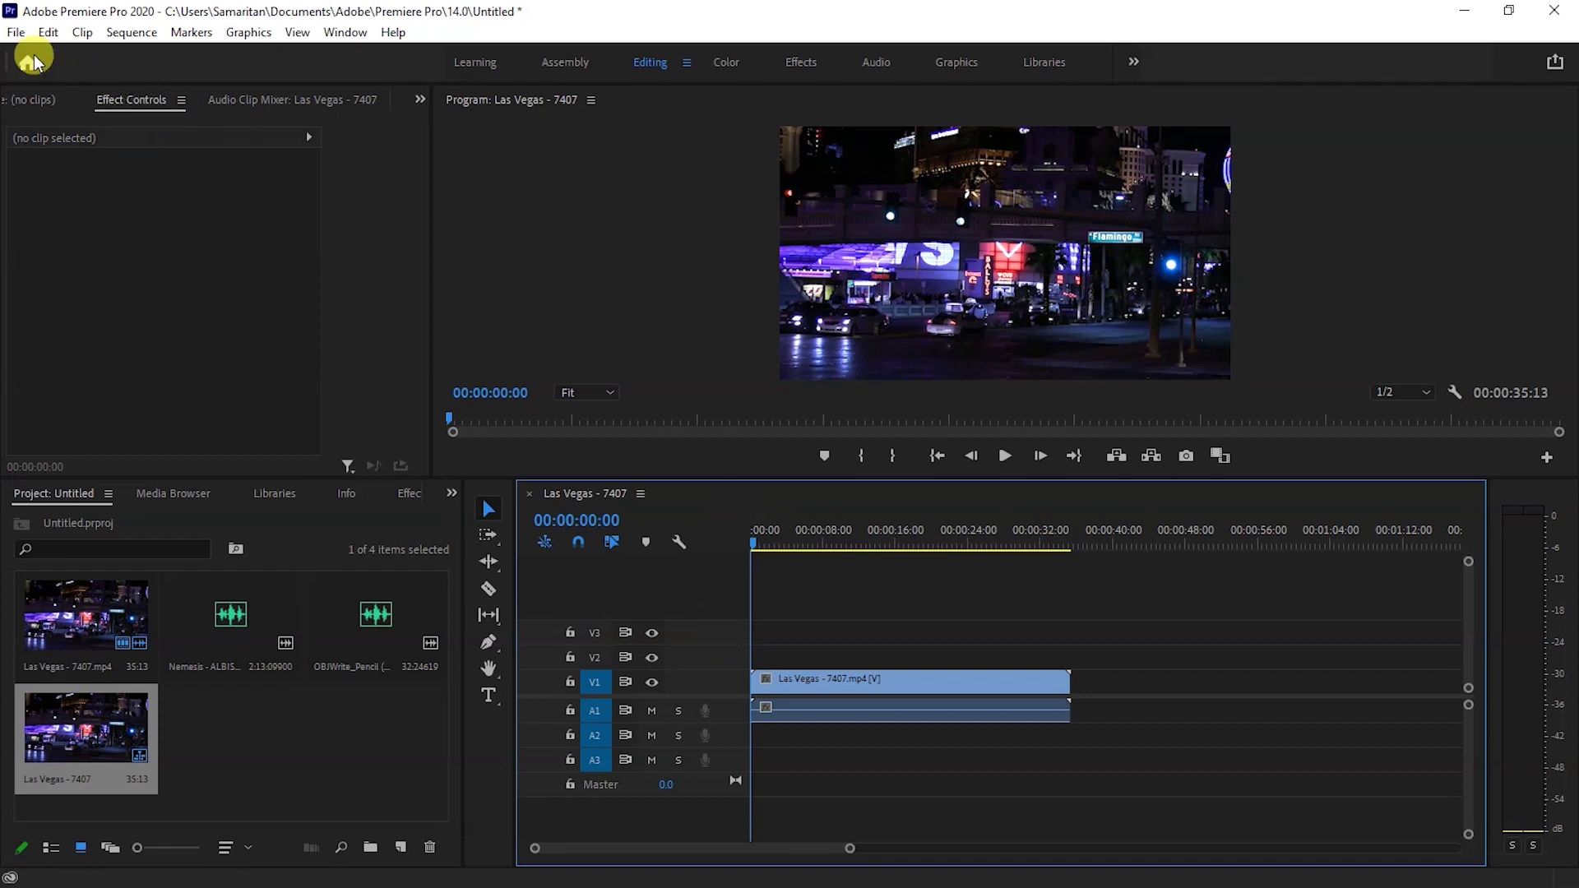
Create a new legacy title, Title 06, with the default settings
{"action": "left_click", "coordinate": [16, 32]}
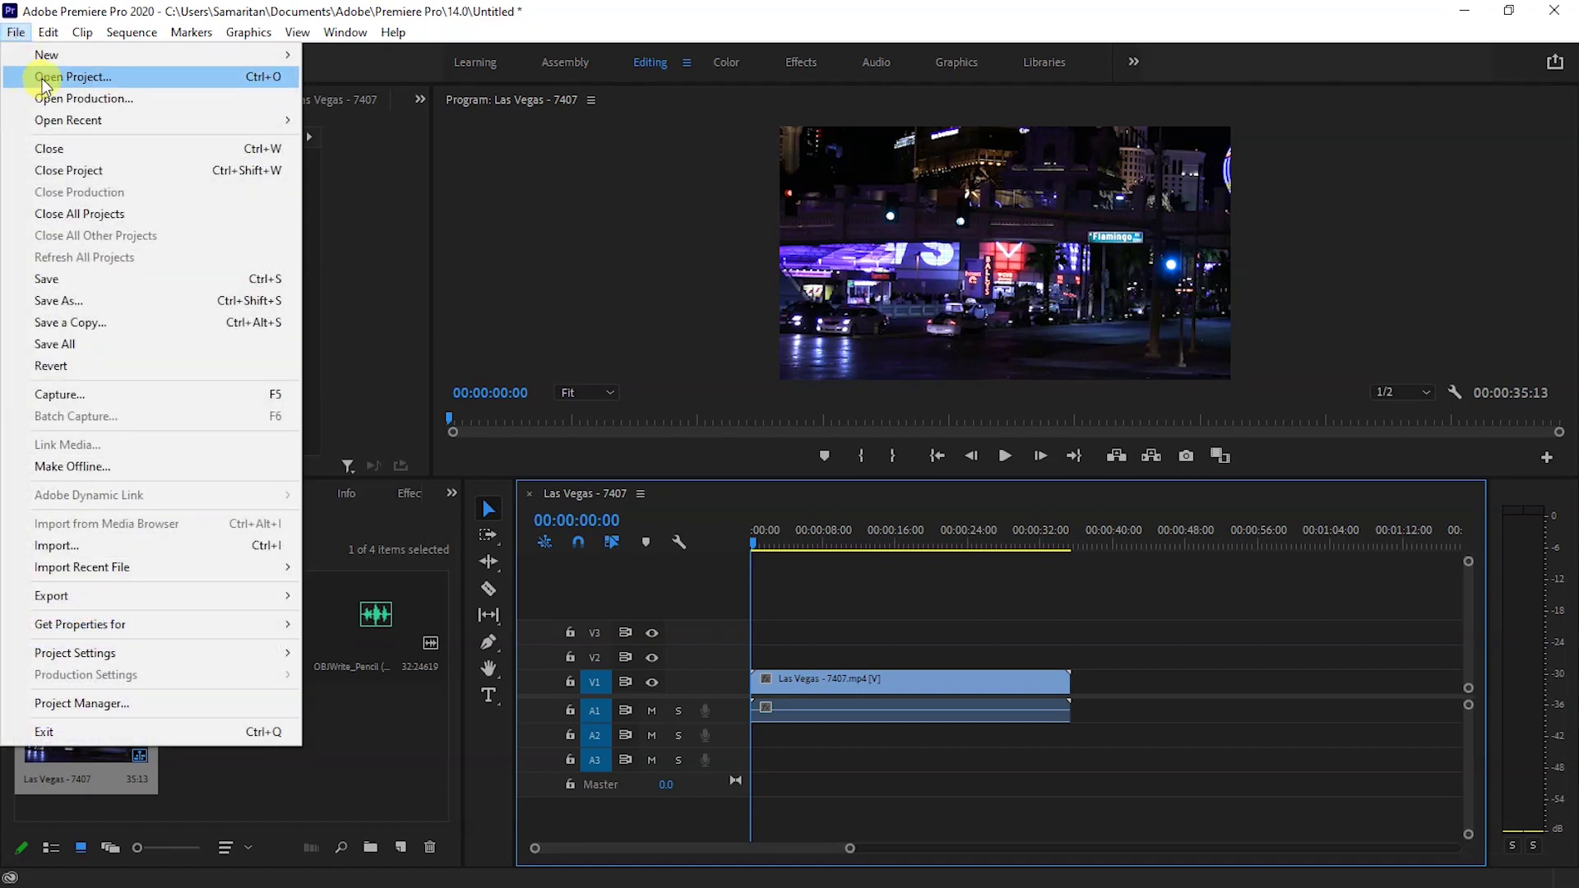
{"action": "mouse_move", "coordinate": [49, 54]}
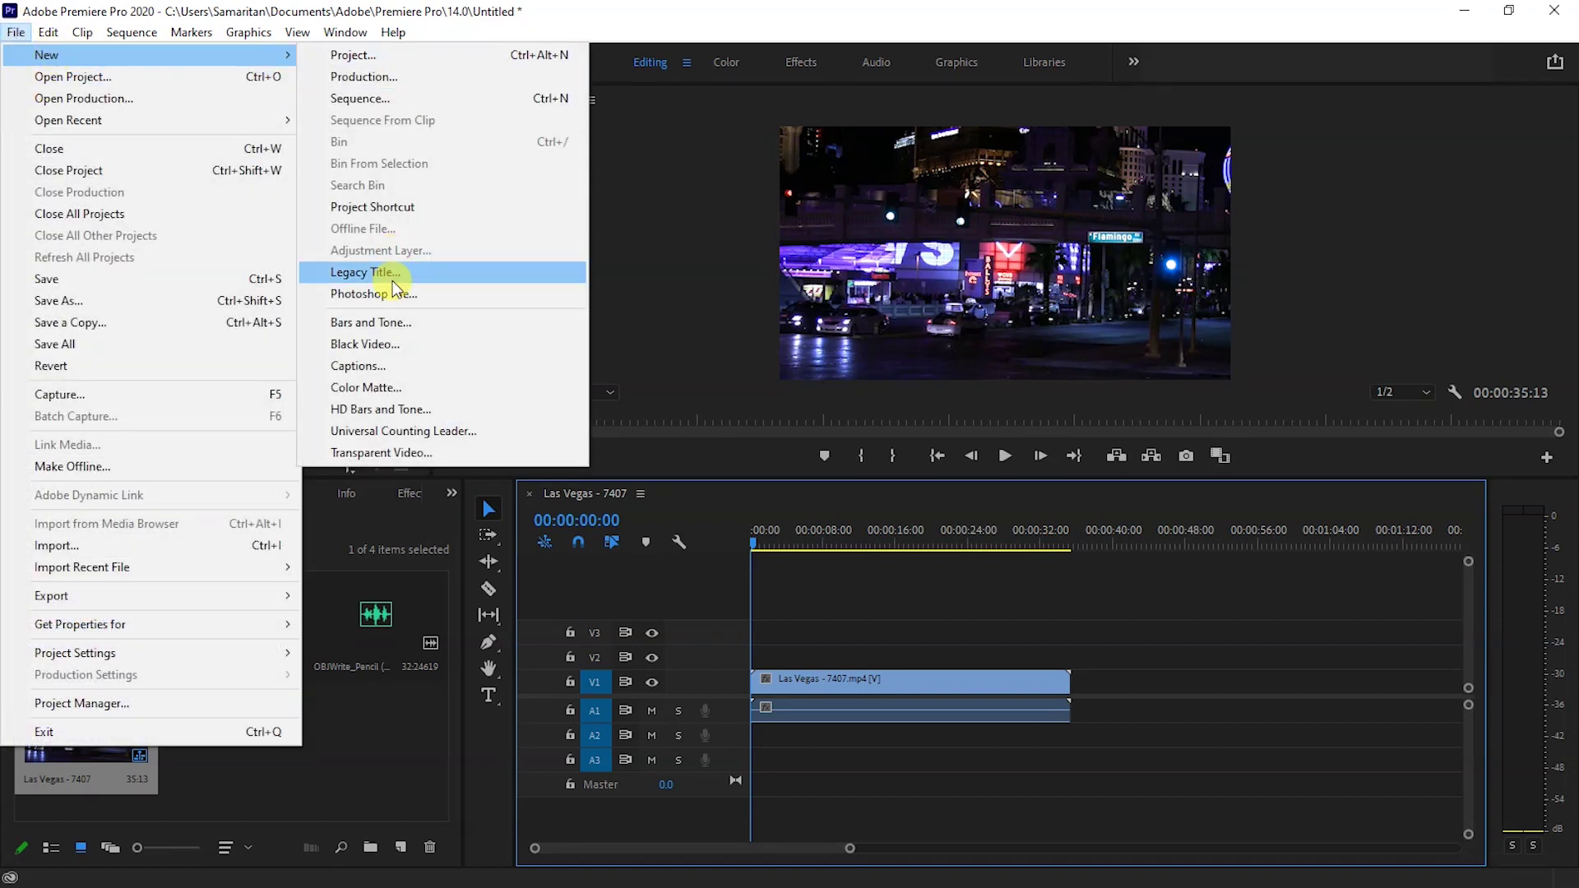
{"action": "left_click", "coordinate": [393, 278]}
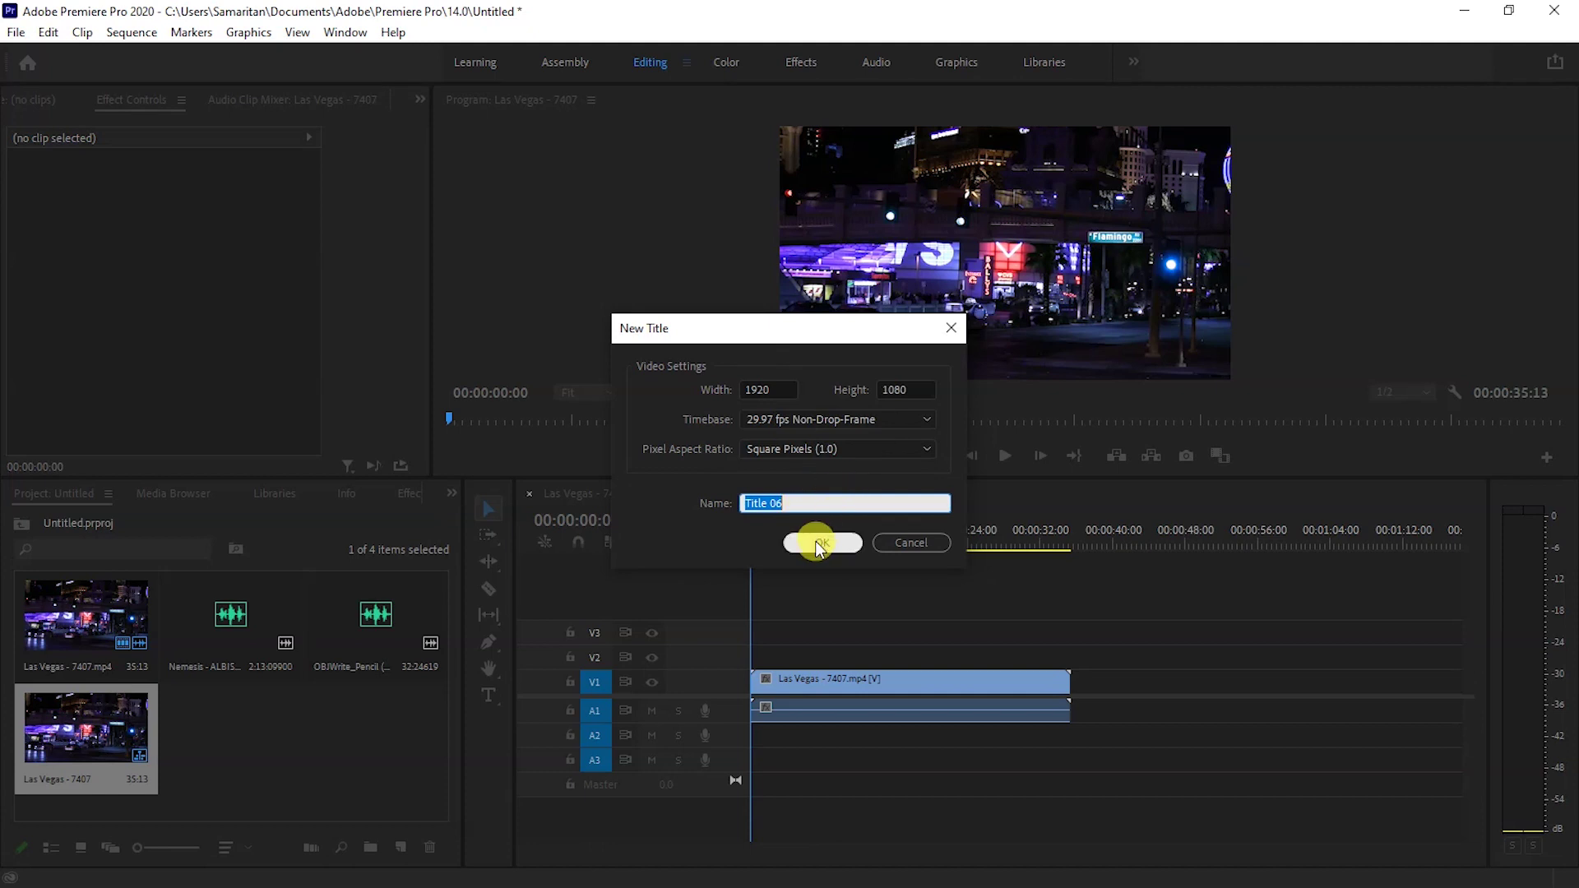
{"action": "left_click", "coordinate": [819, 544]}
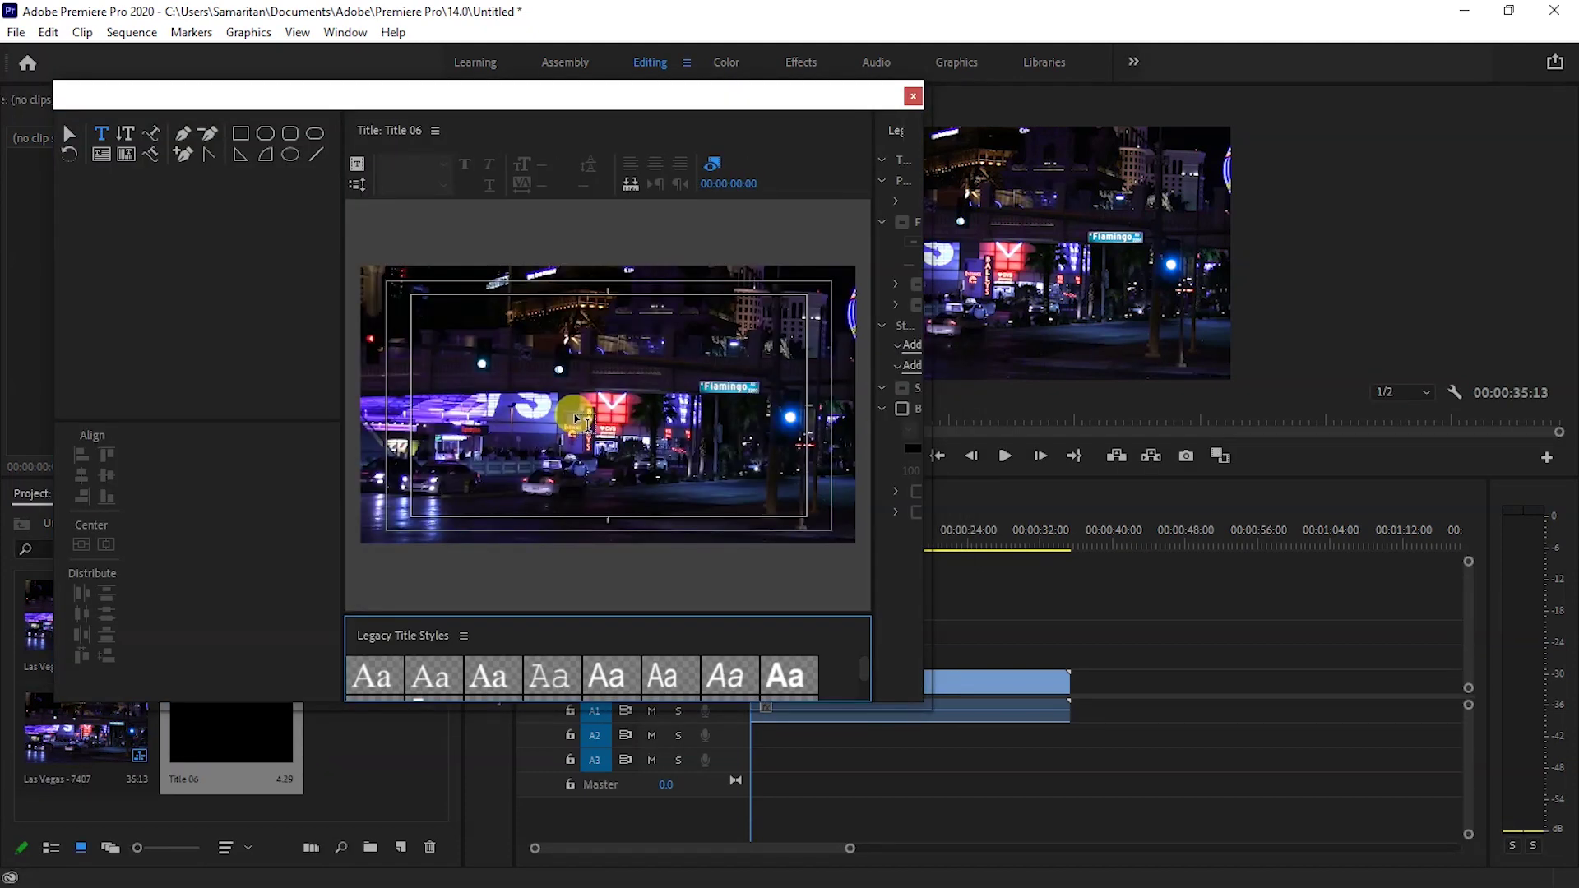
Type 'Vagas' in a centred text box across the frame at font size 340
{"action": "mouse_move", "coordinate": [410, 356]}
{"action": "left_mouse_down"}
{"action": "mouse_move", "coordinate": [716, 450]}
{"action": "mouse_move", "coordinate": [790, 452]}
{"action": "left_mouse_up"}
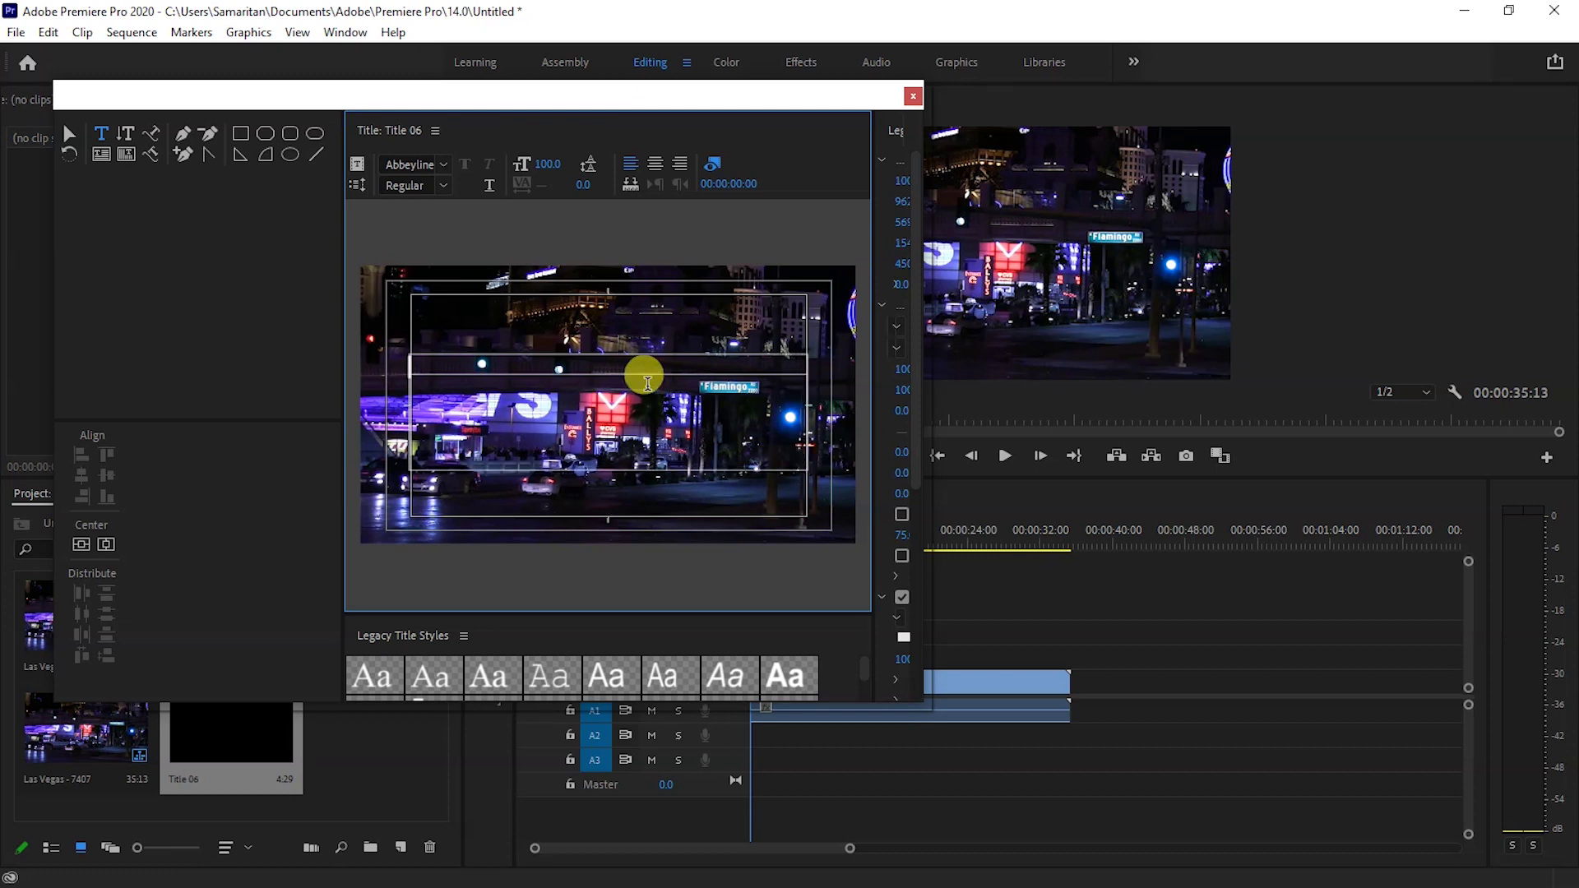
{"action": "type", "text": "Va"}
{"action": "type", "text": "gas"}
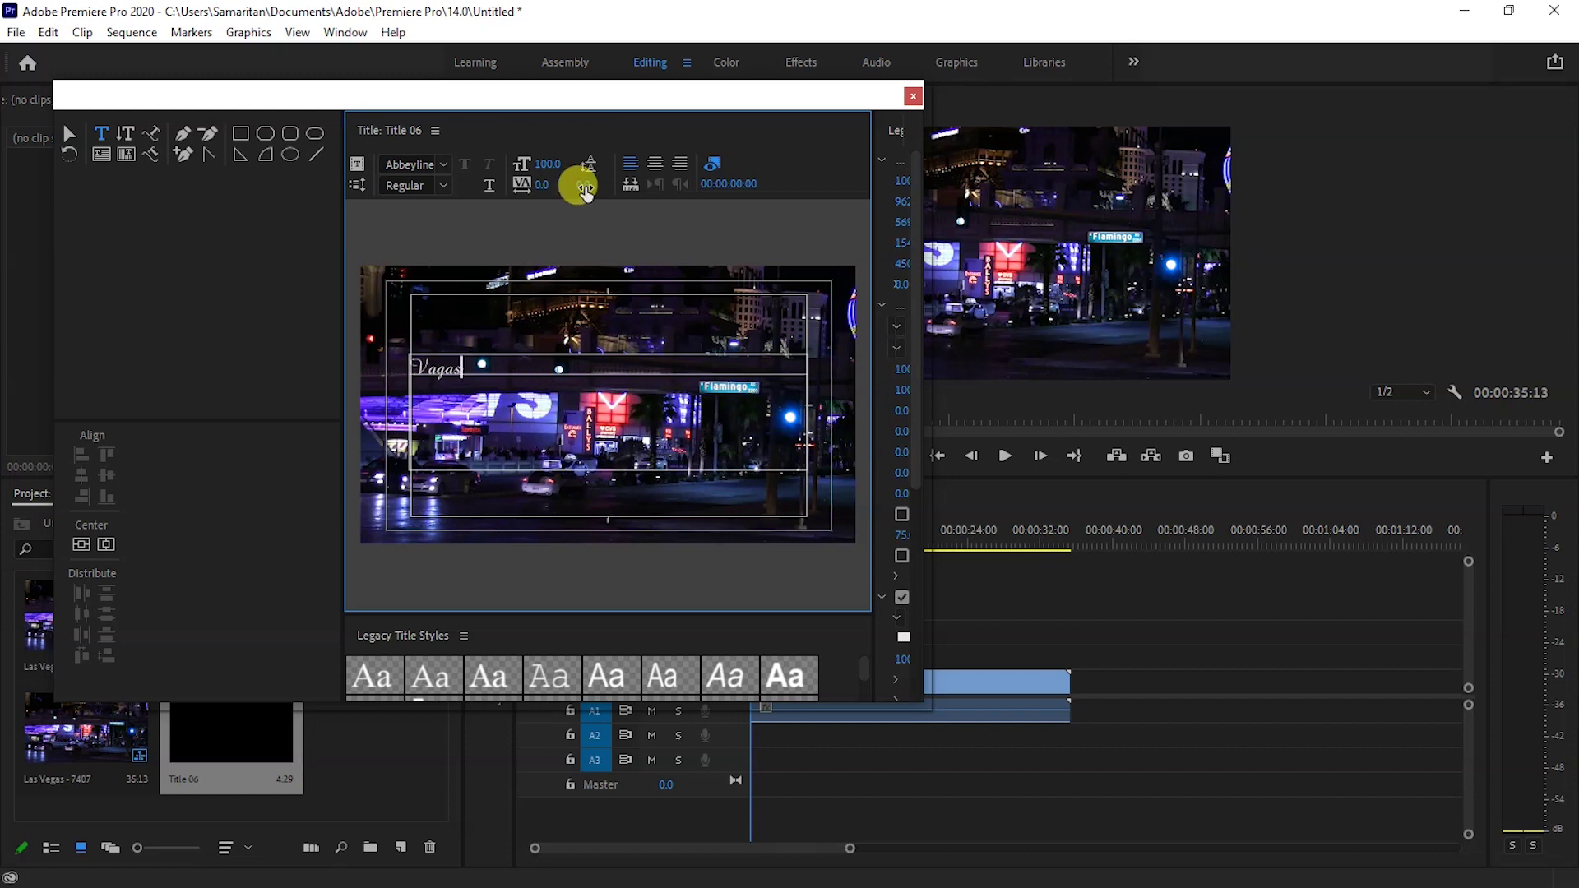
{"action": "left_click", "coordinate": [655, 167]}
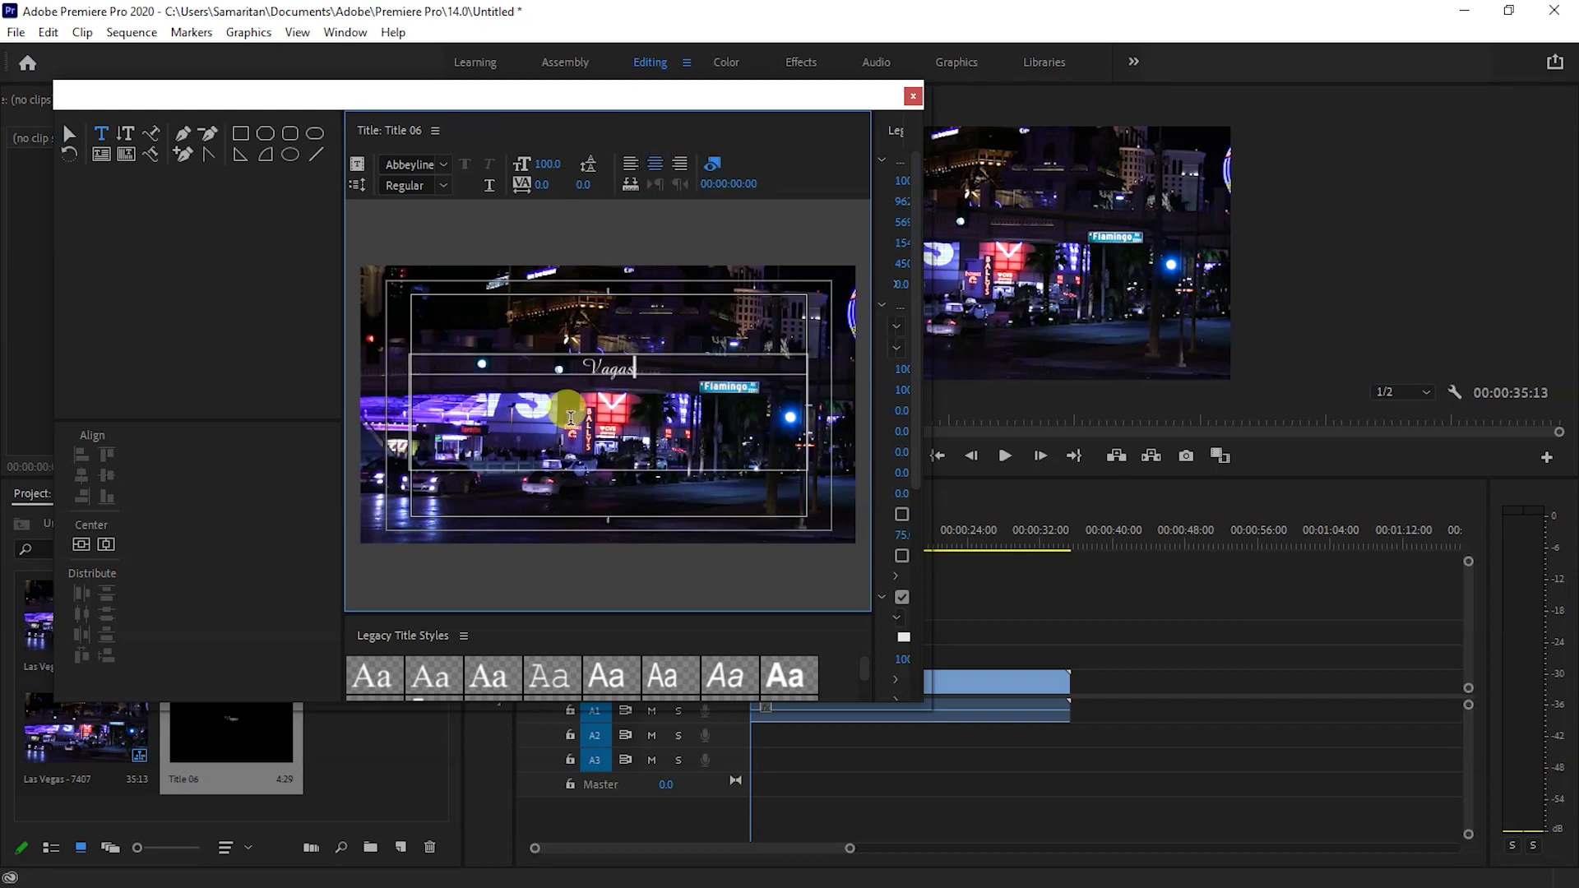
{"action": "left_click_drag", "start_coordinate": [540, 171], "coordinate": [650, 172]}
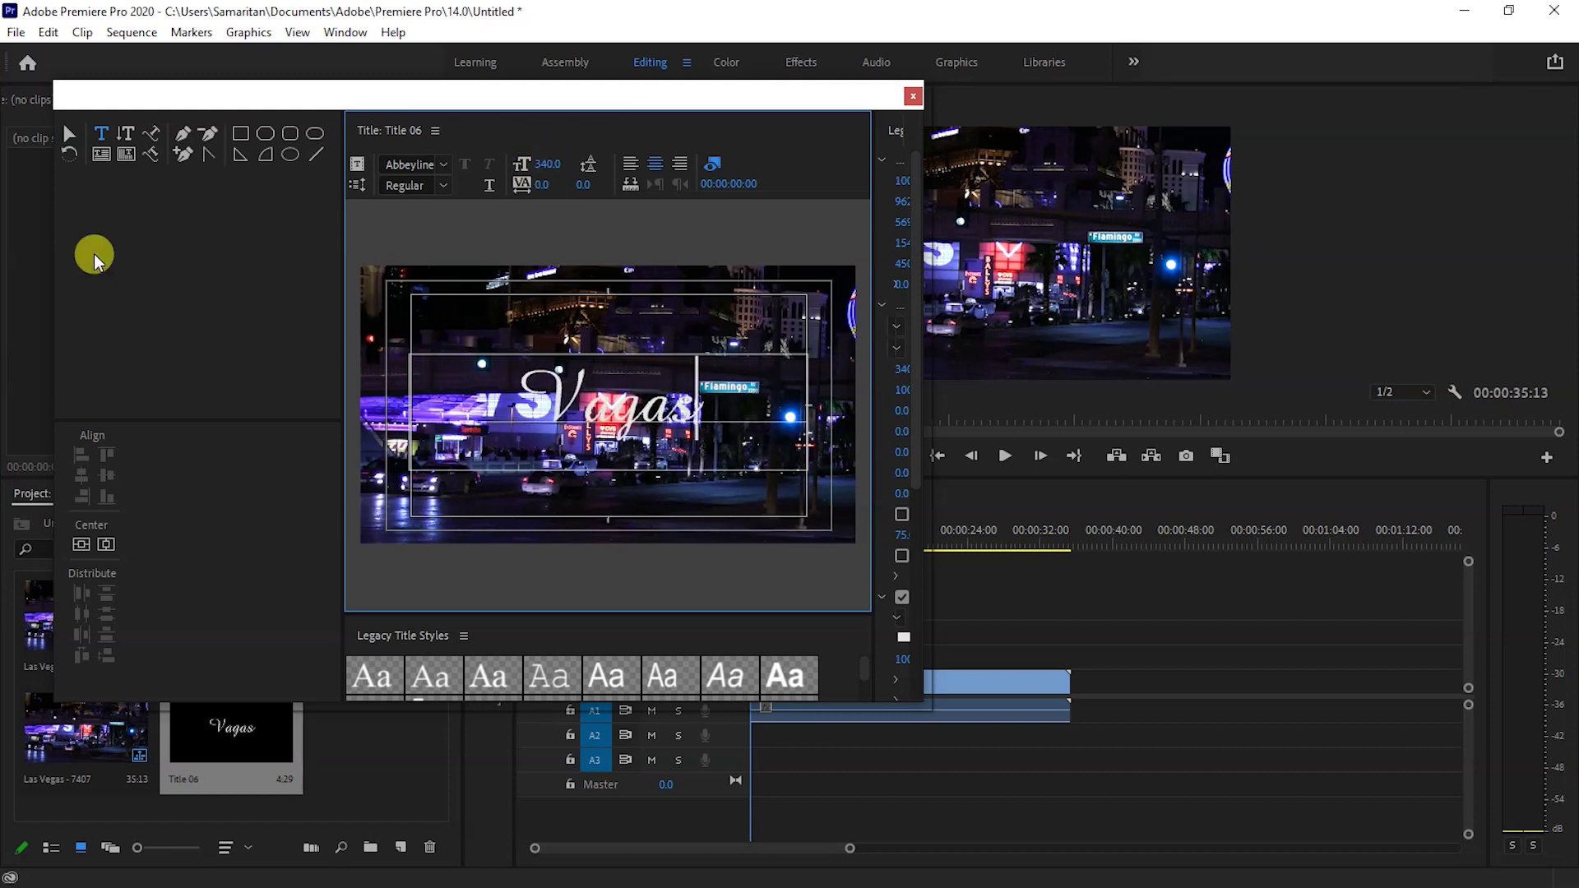
{"action": "left_click", "coordinate": [733, 221]}
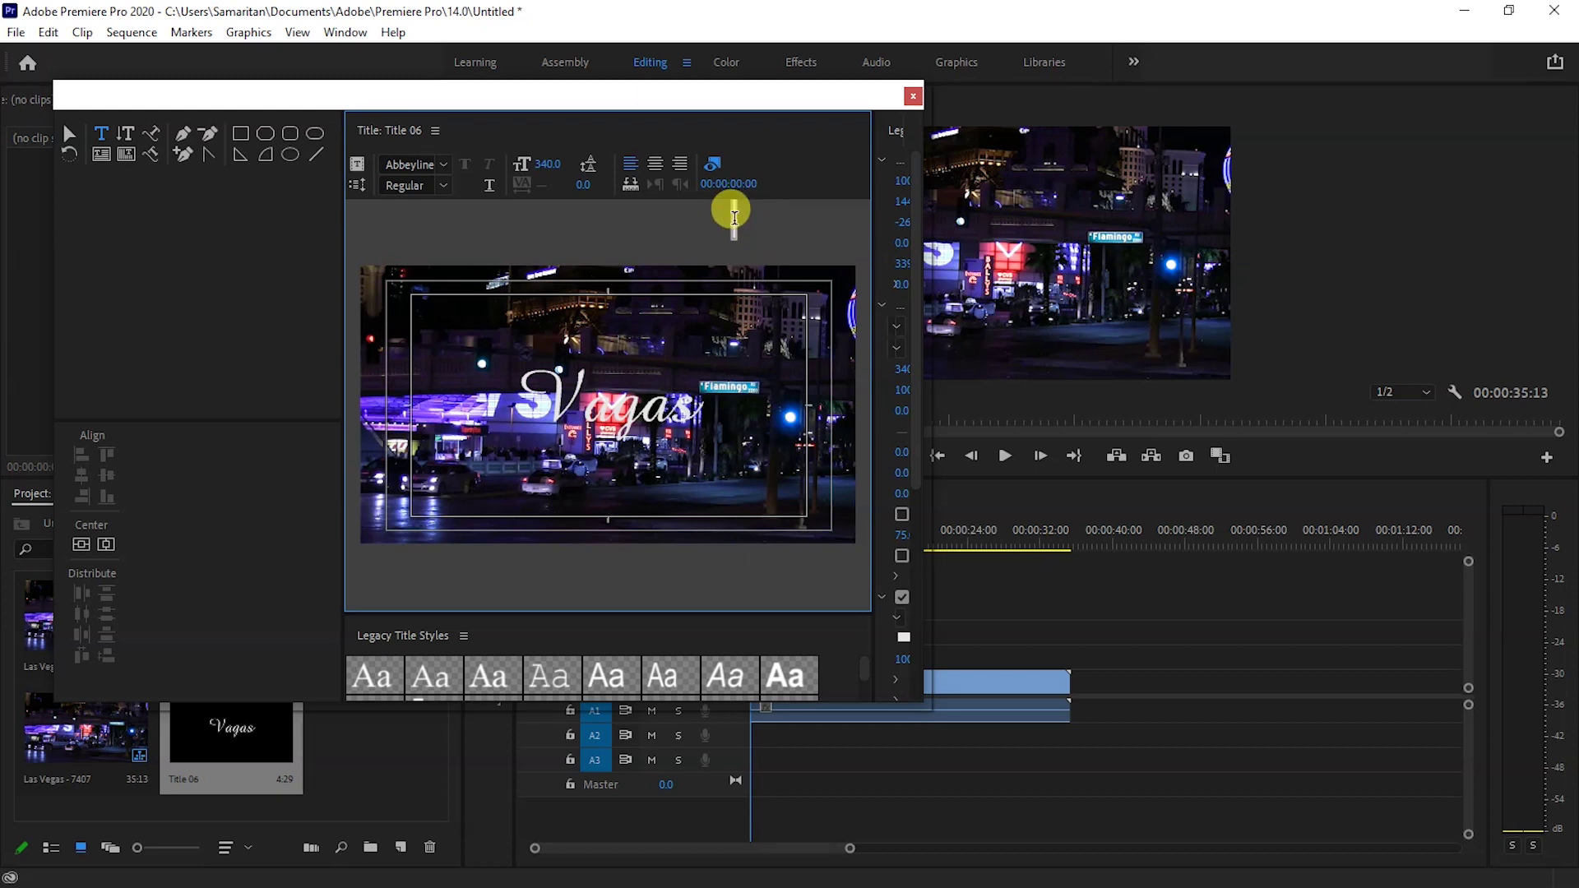
Change the Vagas font to the Gloss brush-script typeface
{"action": "left_click", "coordinate": [445, 170]}
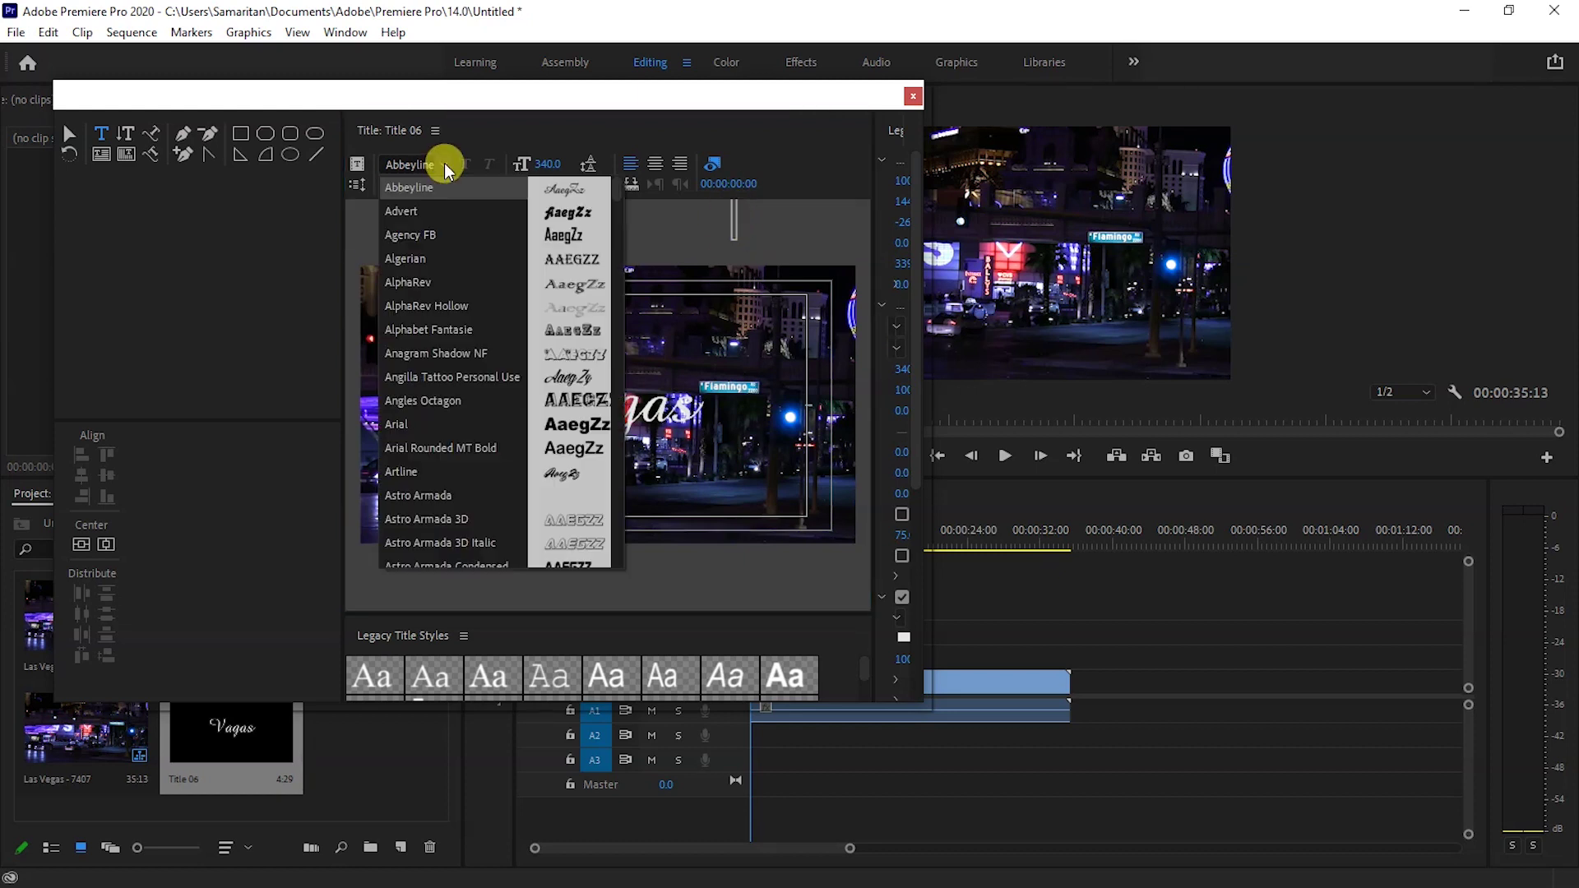
{"action": "left_click", "coordinate": [422, 164]}
{"action": "type", "text": "Gloss Anc"}
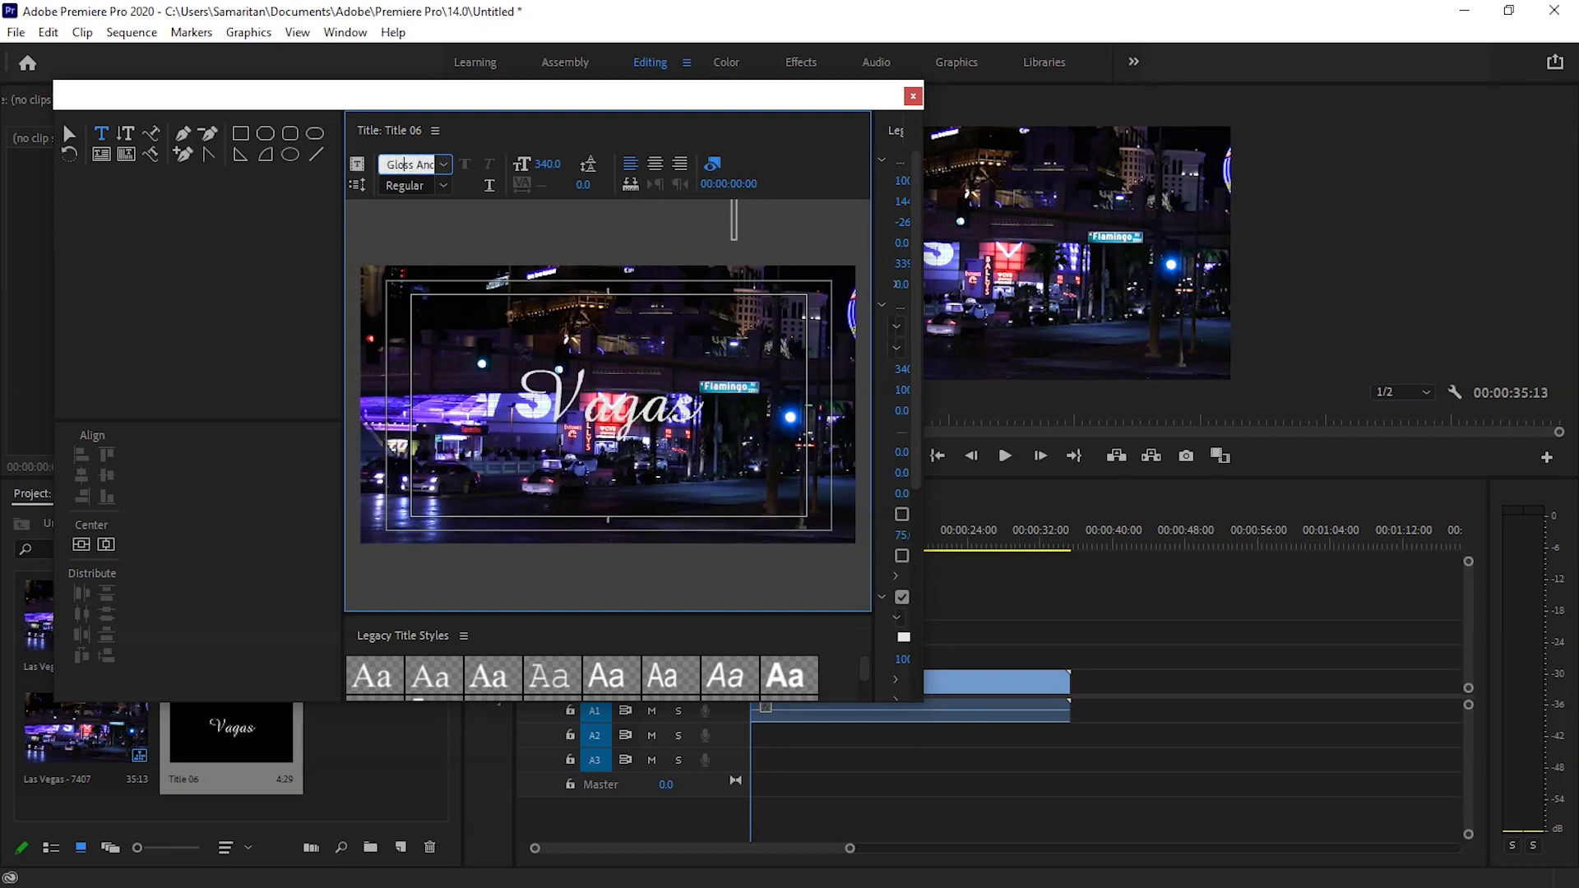
{"action": "left_click", "coordinate": [422, 165]}
{"action": "key", "text": "Return"}
{"action": "left_click", "coordinate": [431, 165]}
{"action": "key", "text": "Return"}
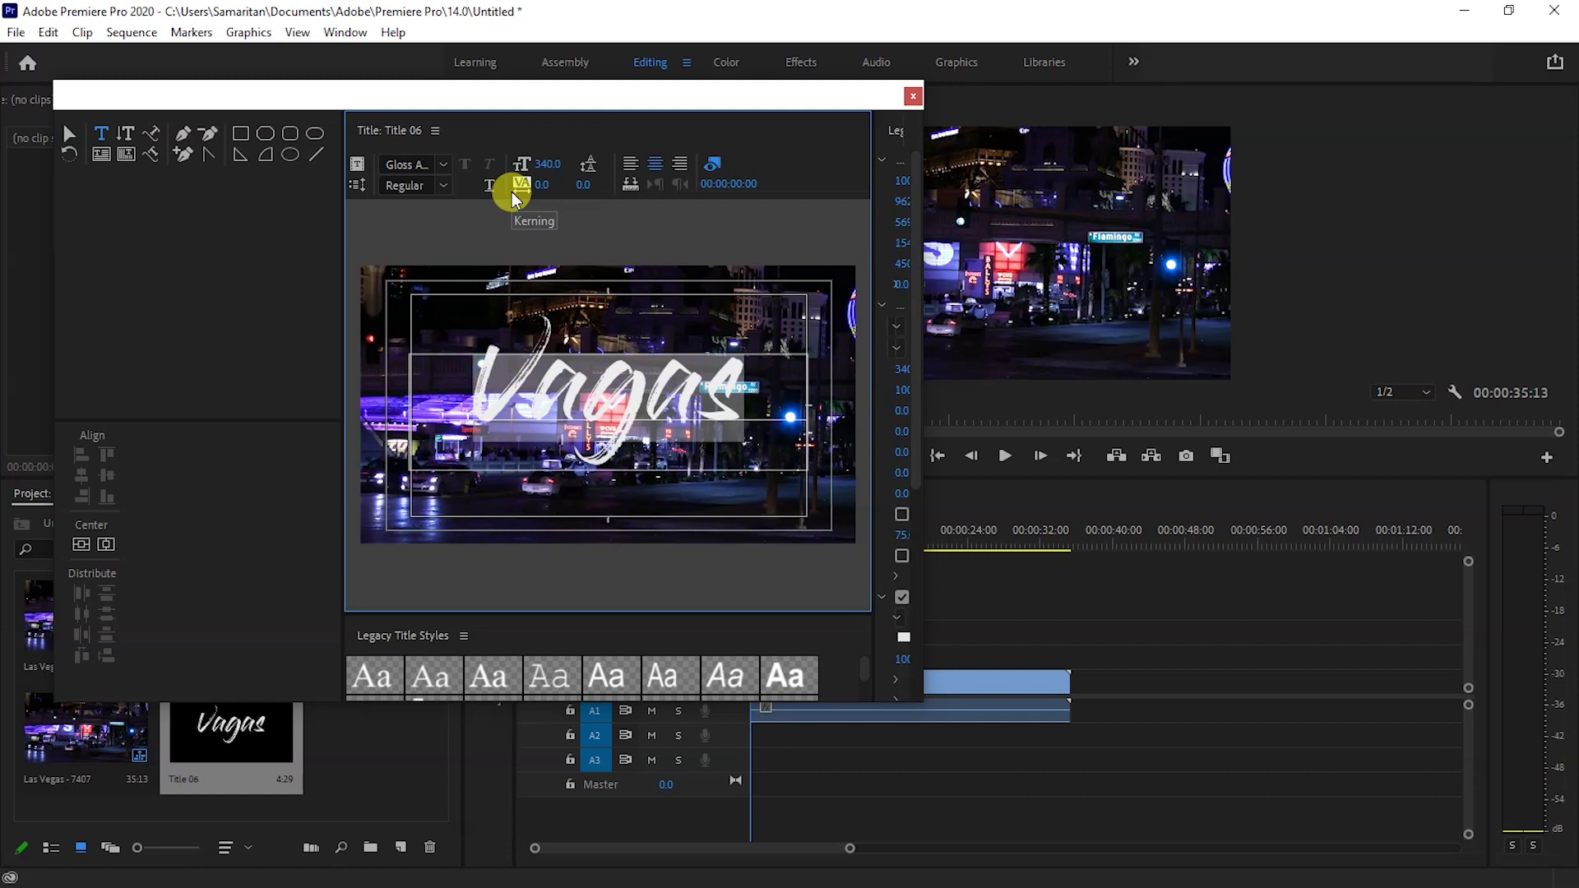
Centre Vagas horizontally and vertically in the frame and close the title editor
{"action": "left_click", "coordinate": [81, 544]}
{"action": "left_click", "coordinate": [107, 546]}
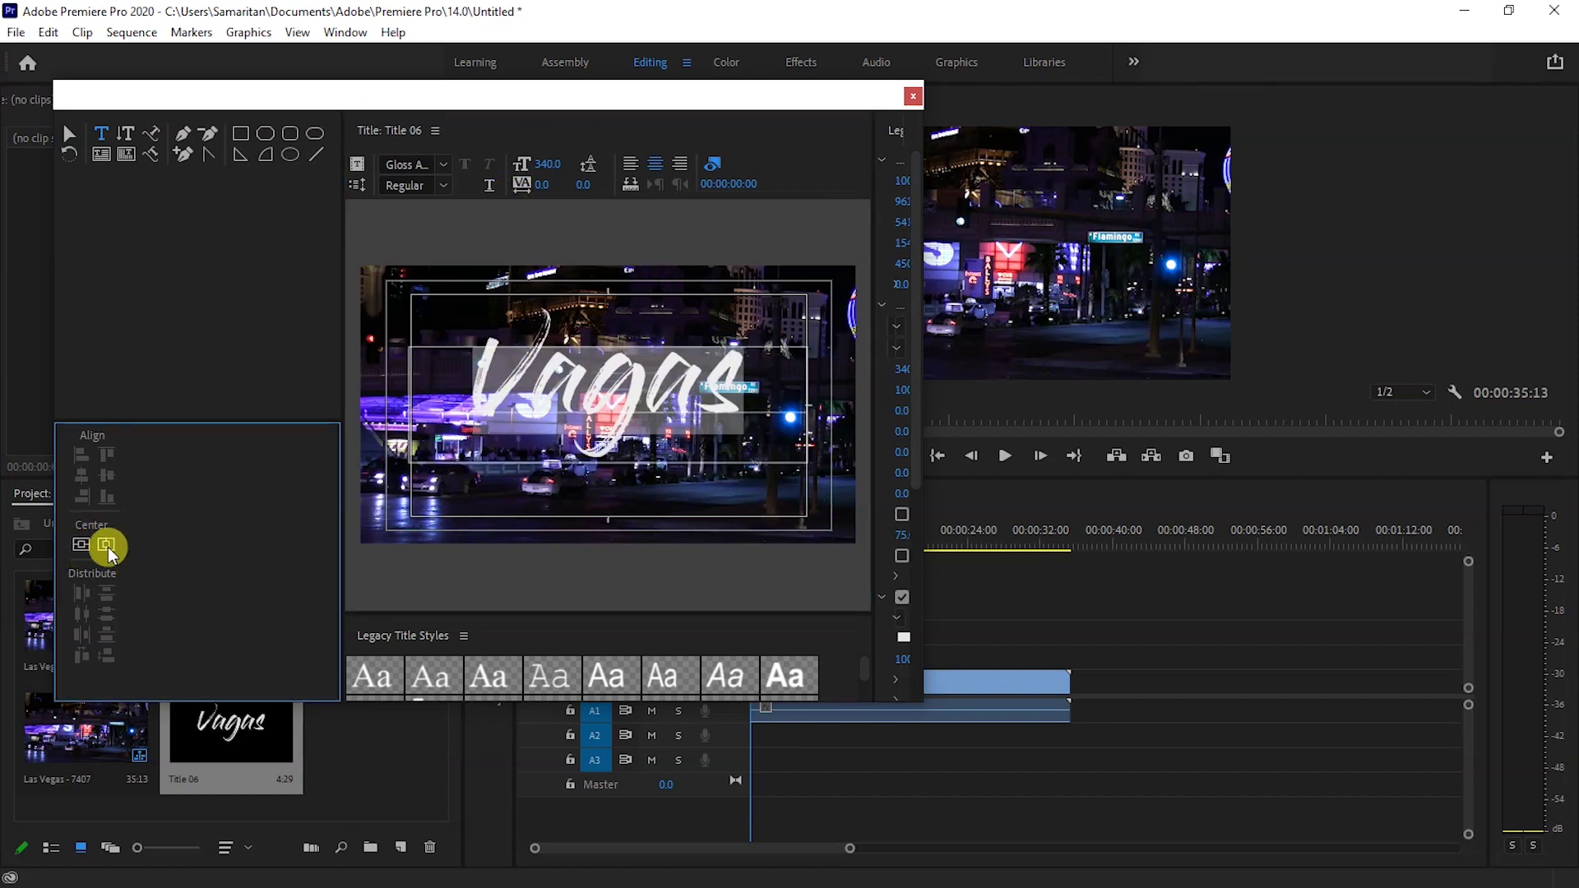
{"action": "left_click", "coordinate": [912, 99]}
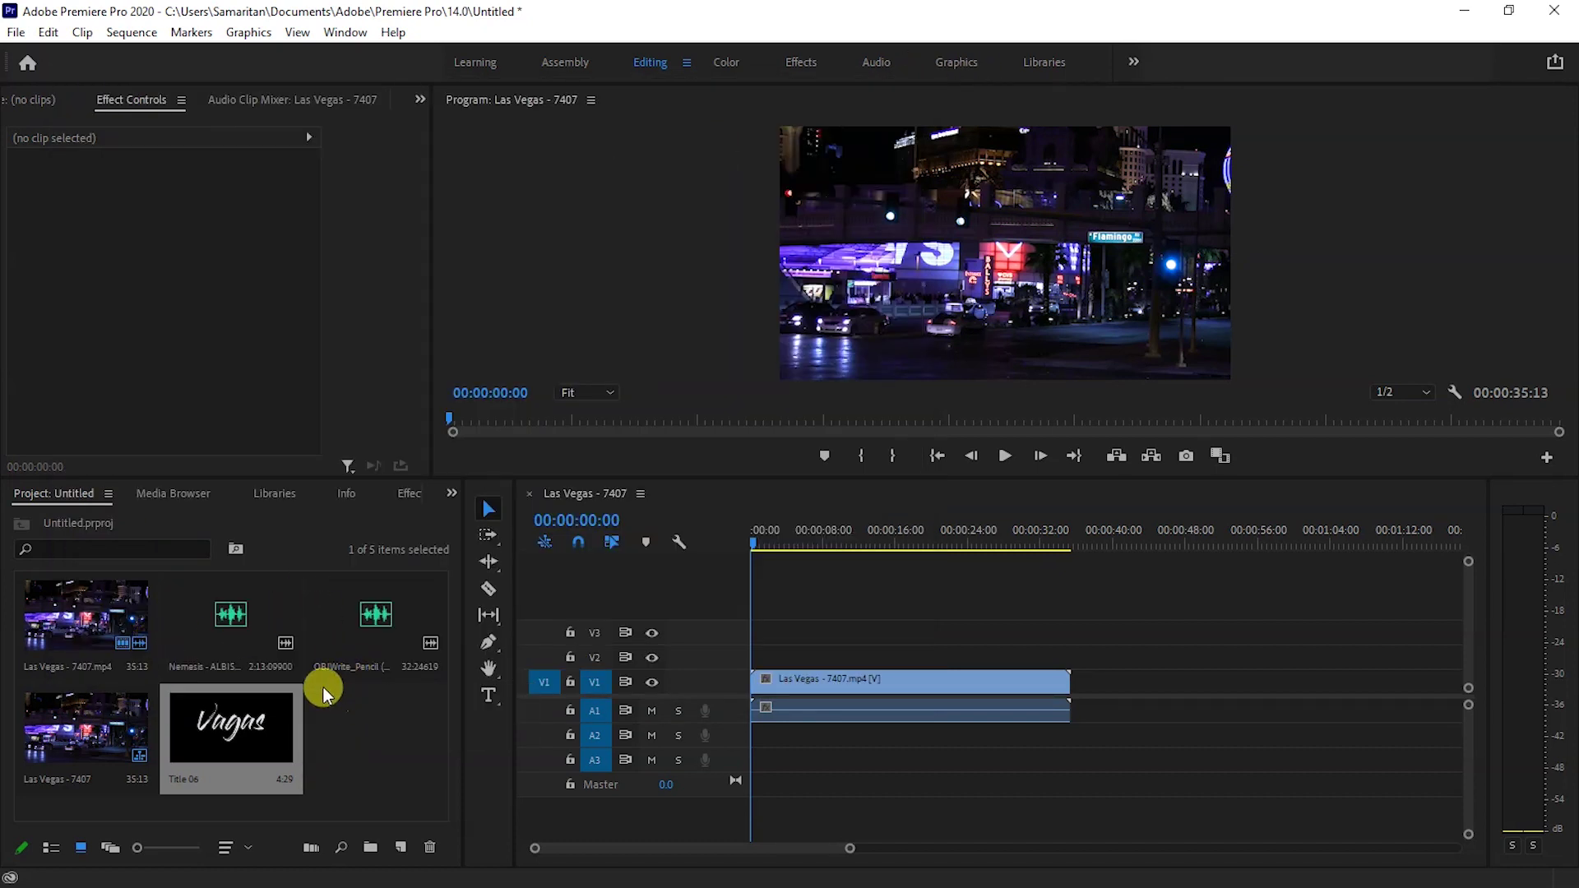
Put Title 06 on V2, then add a new Transparent Video on V3 at the timeline start
{"action": "mouse_move", "coordinate": [222, 722]}
{"action": "left_mouse_down"}
{"action": "mouse_move", "coordinate": [739, 712]}
{"action": "mouse_move", "coordinate": [753, 655]}
{"action": "left_mouse_up"}
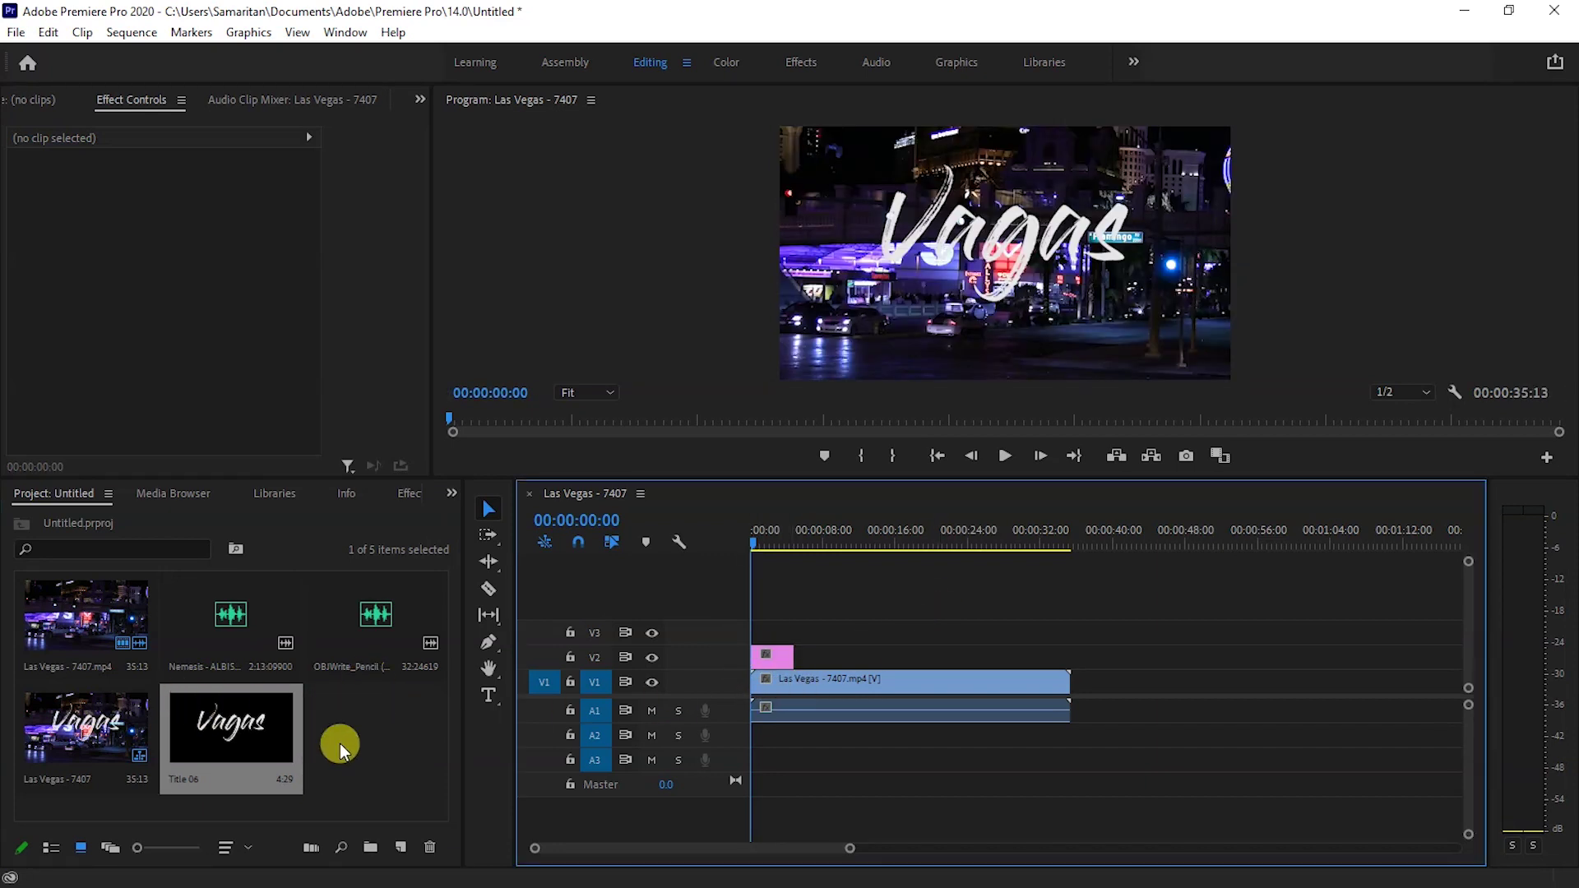
{"action": "left_click", "coordinate": [359, 723]}
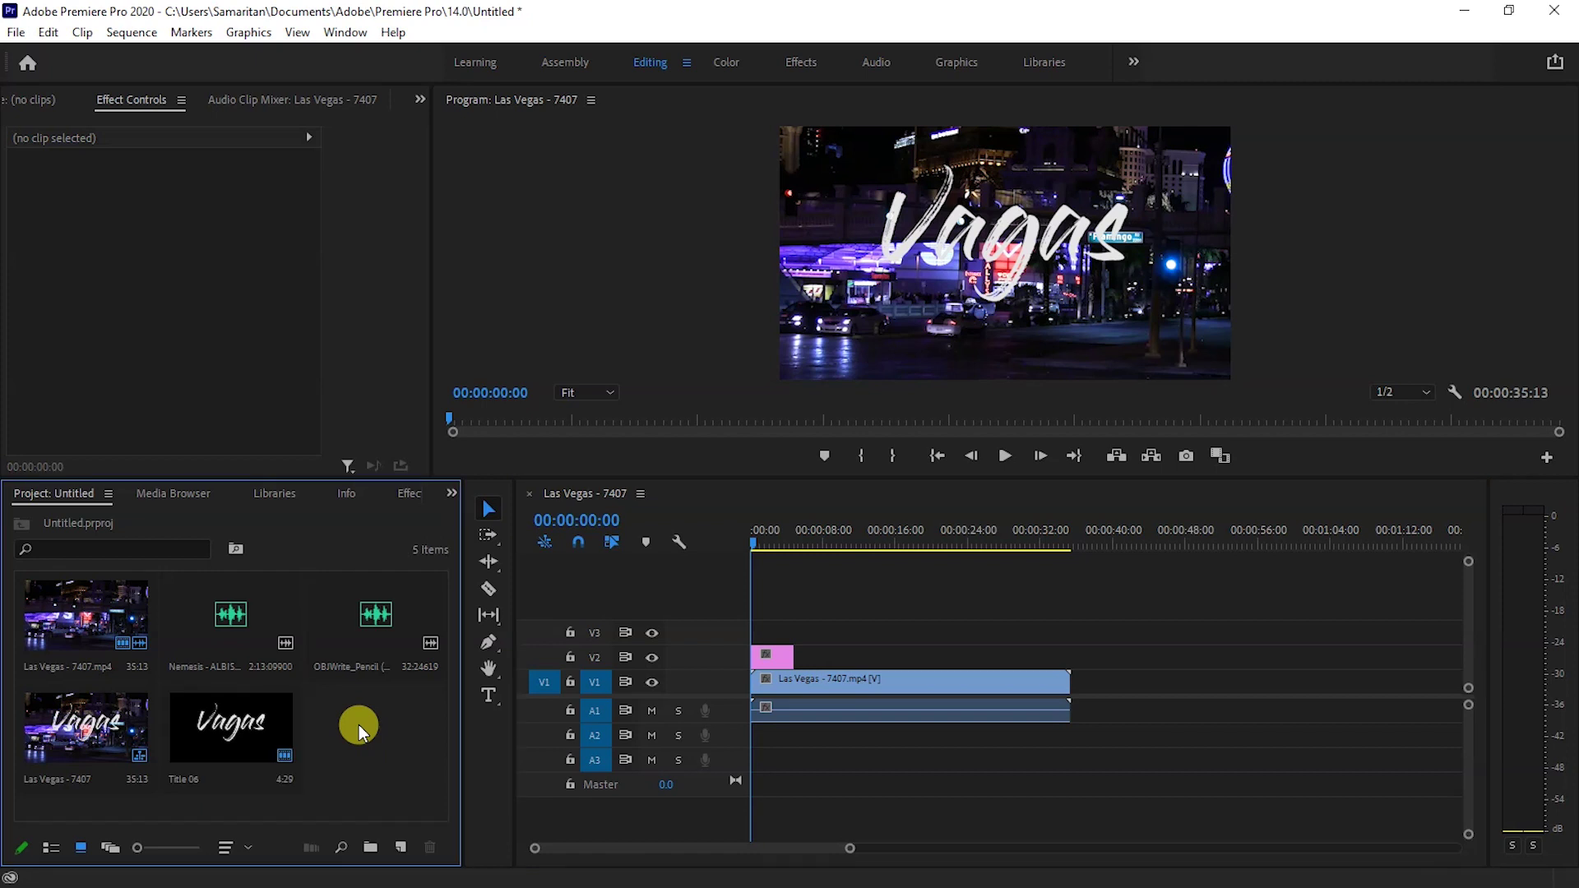
{"action": "right_click", "coordinate": [359, 723]}
{"action": "mouse_move", "coordinate": [429, 455]}
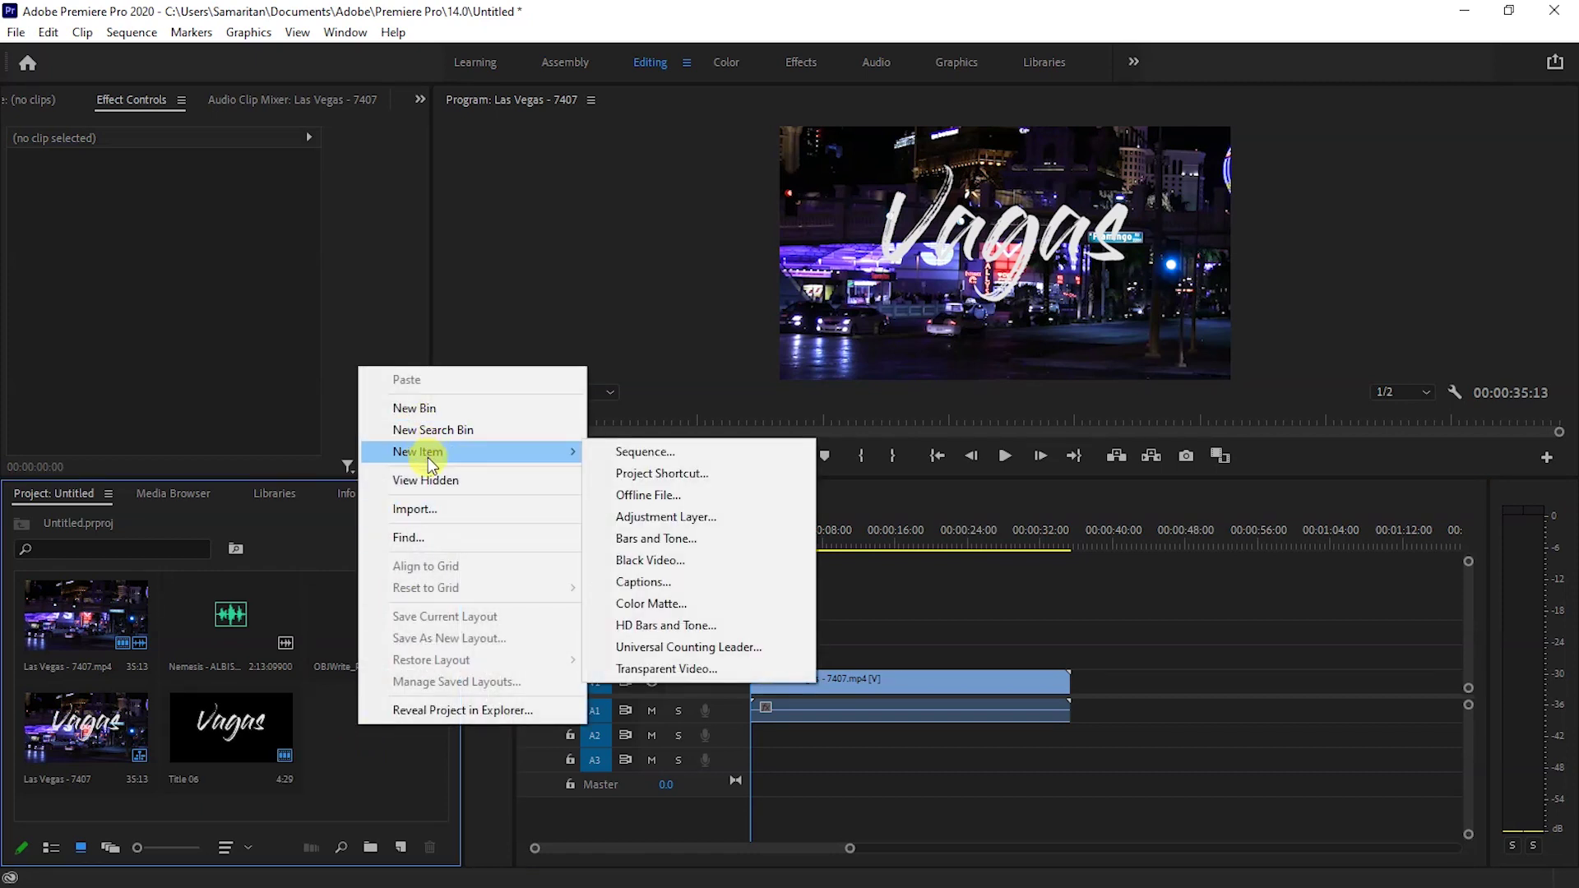
{"action": "left_click", "coordinate": [671, 669]}
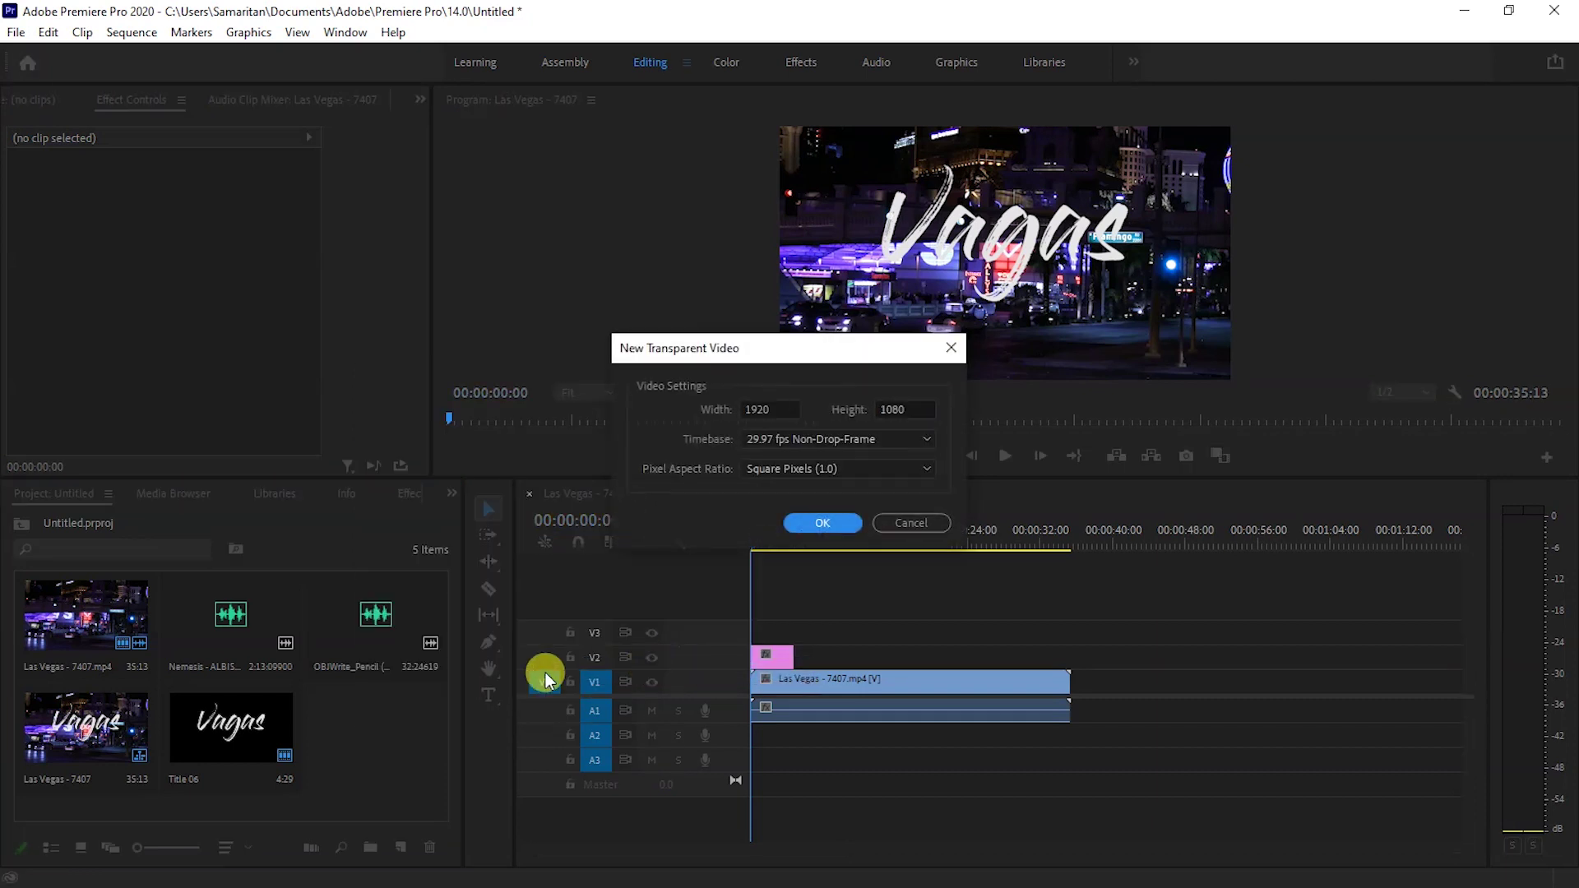
{"action": "left_click", "coordinate": [842, 524]}
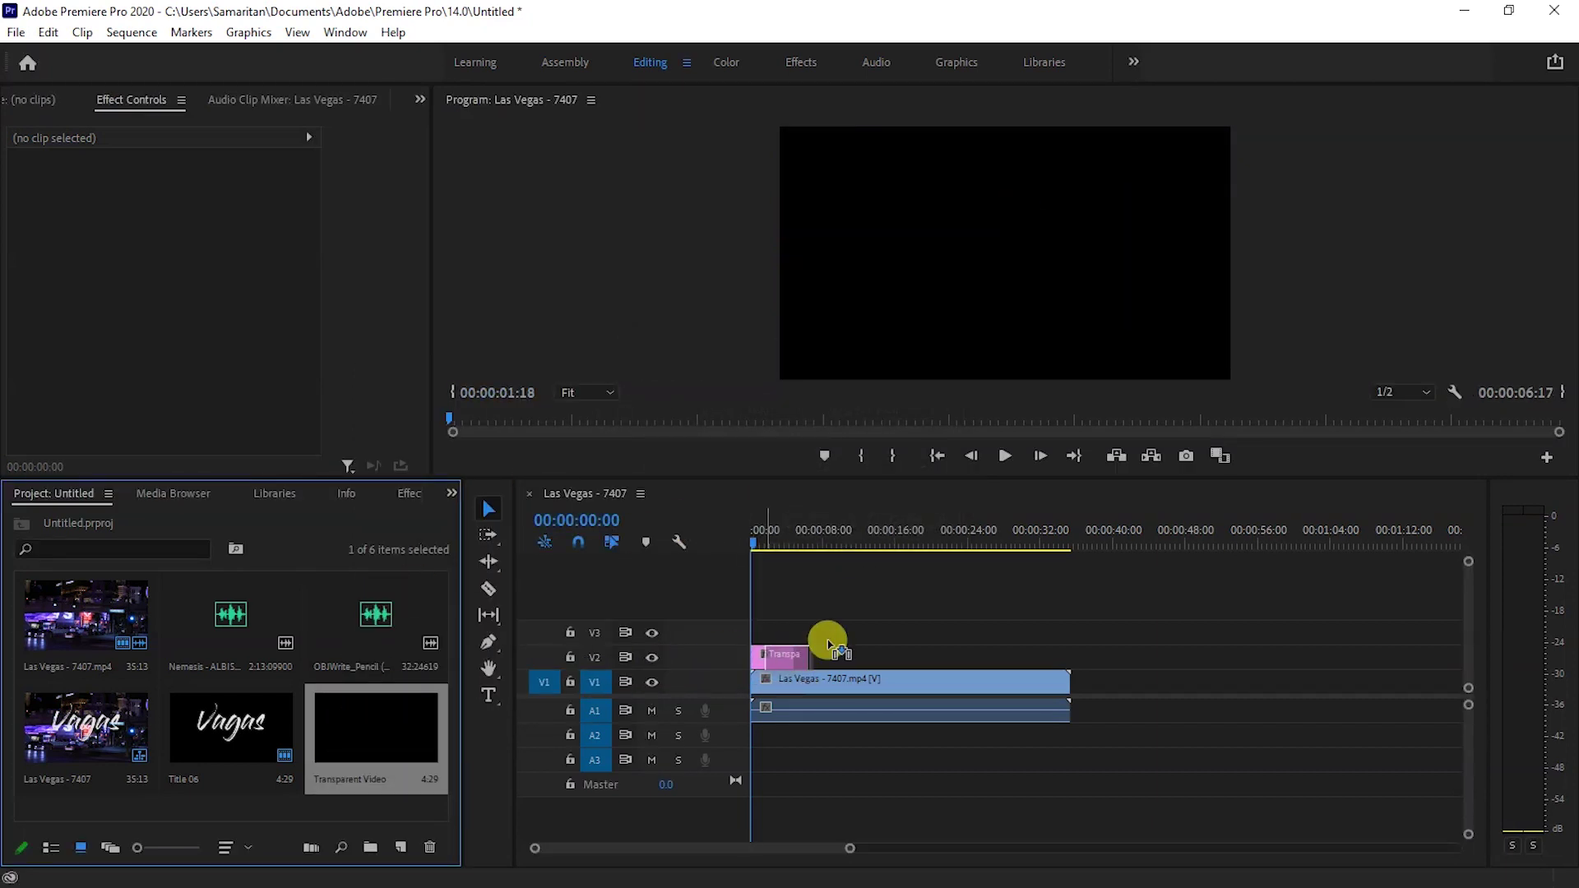
{"action": "mouse_move", "coordinate": [355, 720]}
{"action": "left_mouse_down"}
{"action": "mouse_move", "coordinate": [765, 634]}
{"action": "mouse_move", "coordinate": [874, 633]}
{"action": "mouse_move", "coordinate": [874, 655]}
{"action": "left_mouse_up"}
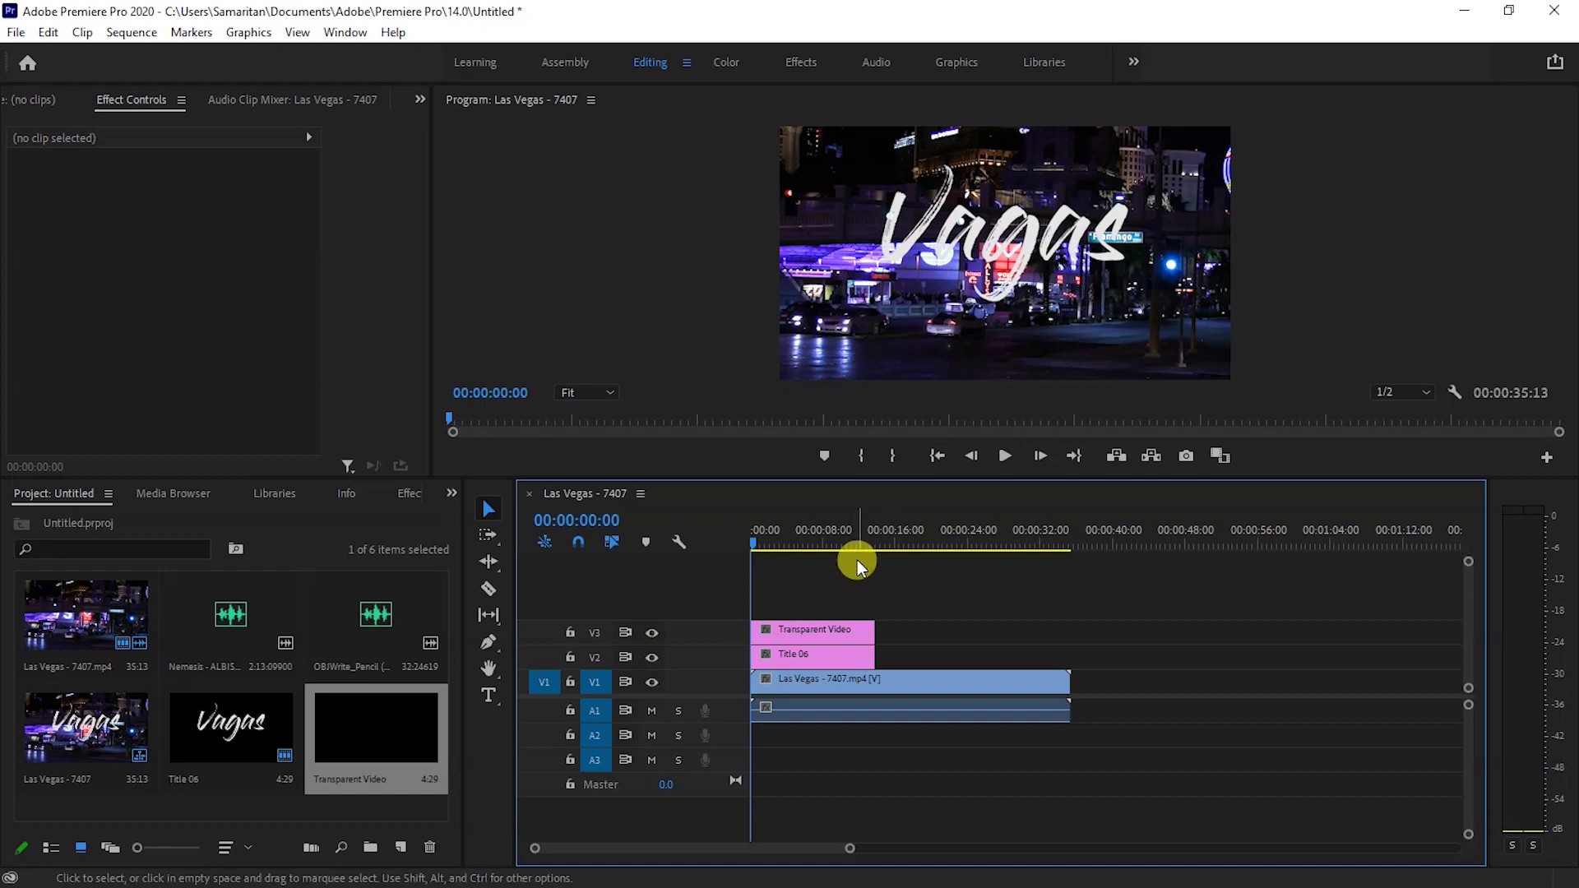
Search Effects for 'wr' and apply Write-on to the Transparent Video clip on V3
{"action": "left_click", "coordinate": [805, 628]}
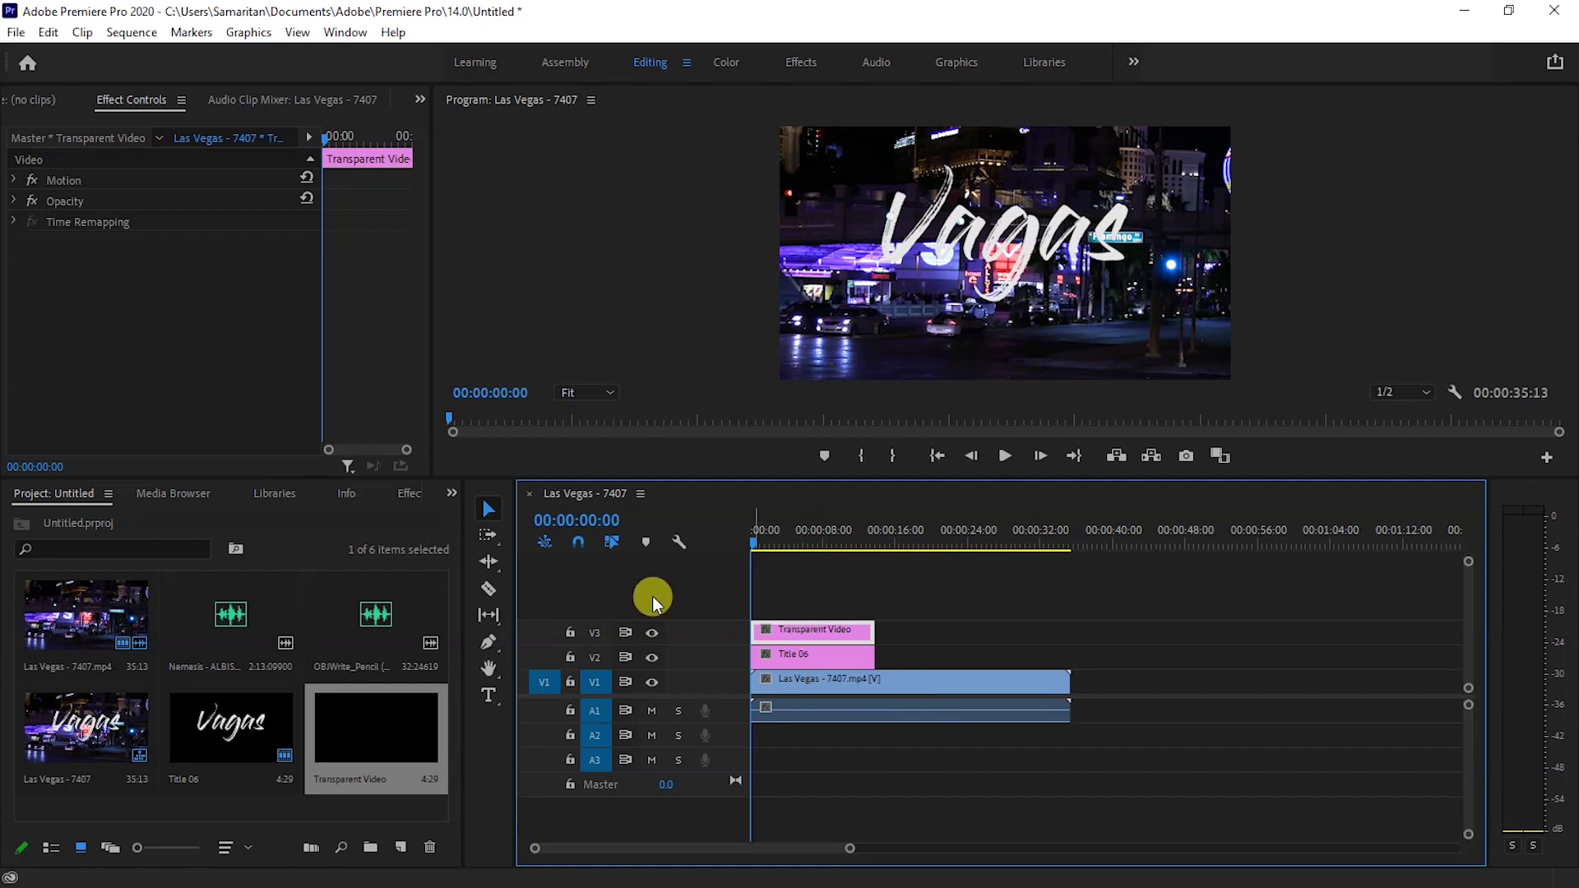
{"action": "left_click", "coordinate": [407, 493]}
{"action": "left_click_drag", "start_coordinate": [124, 520], "coordinate": [4, 527]}
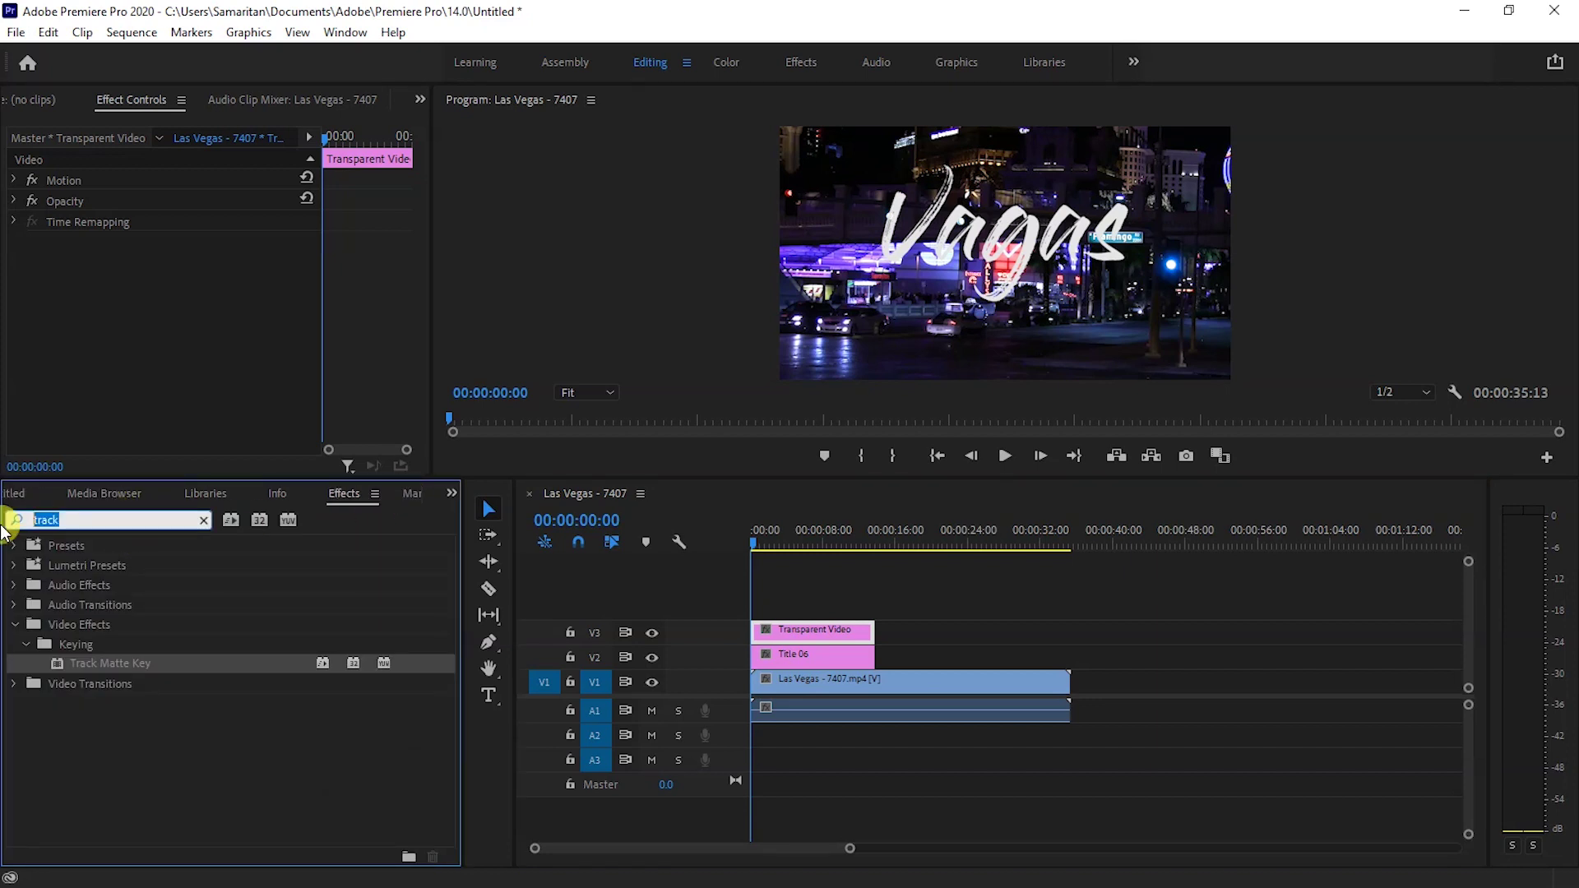
{"action": "type", "text": "writ"}
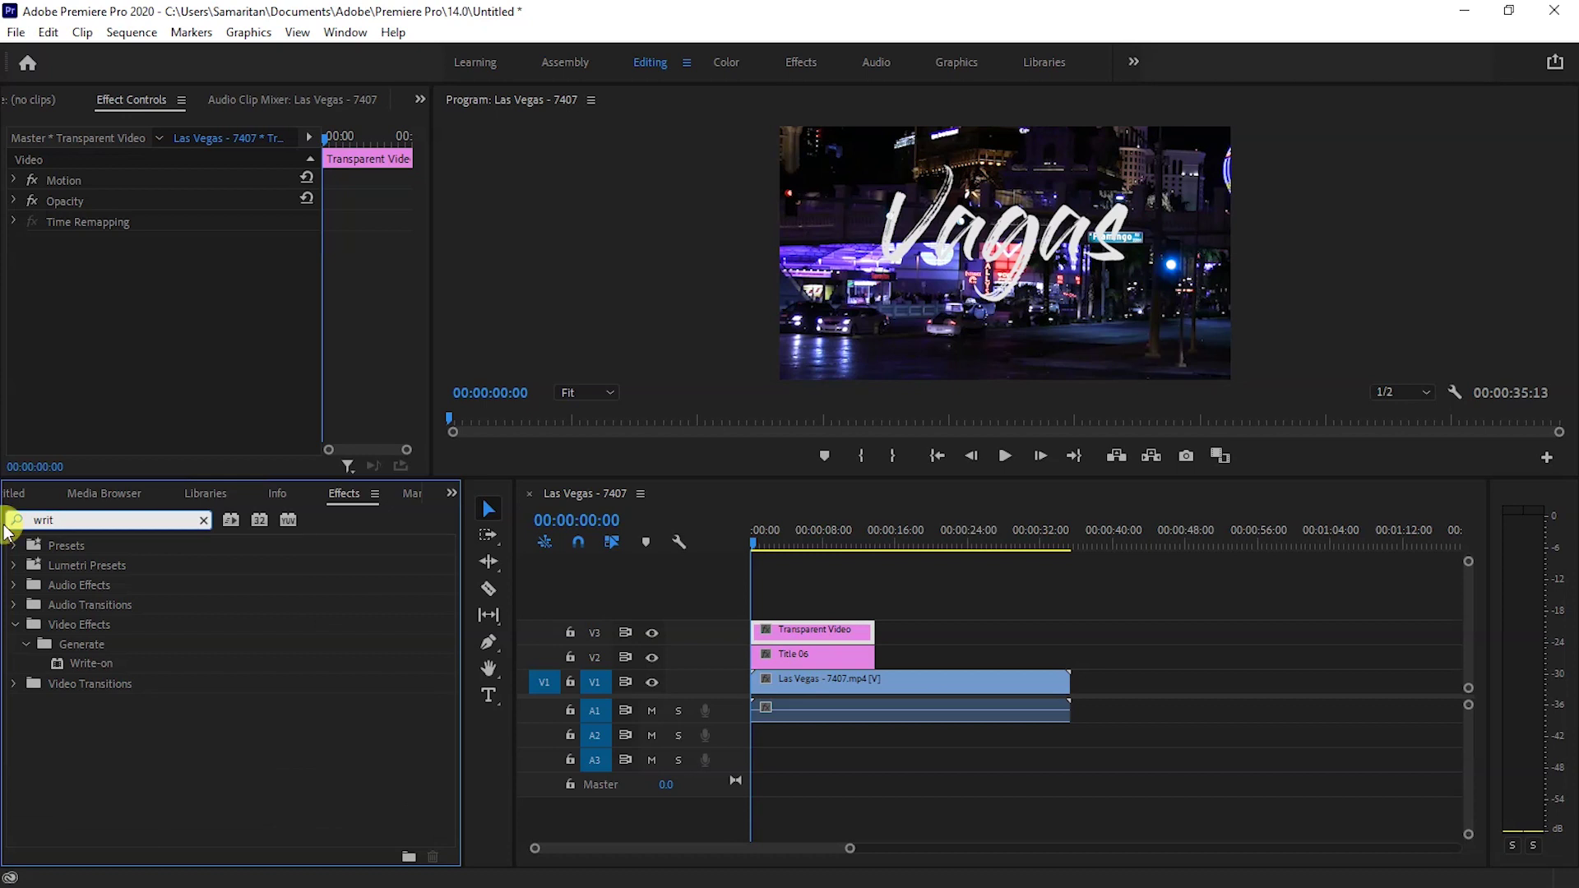
{"action": "left_click", "coordinate": [99, 669]}
{"action": "left_click_drag", "start_coordinate": [88, 671], "coordinate": [813, 638]}
{"action": "left_click_drag", "start_coordinate": [482, 483], "coordinate": [482, 612]}
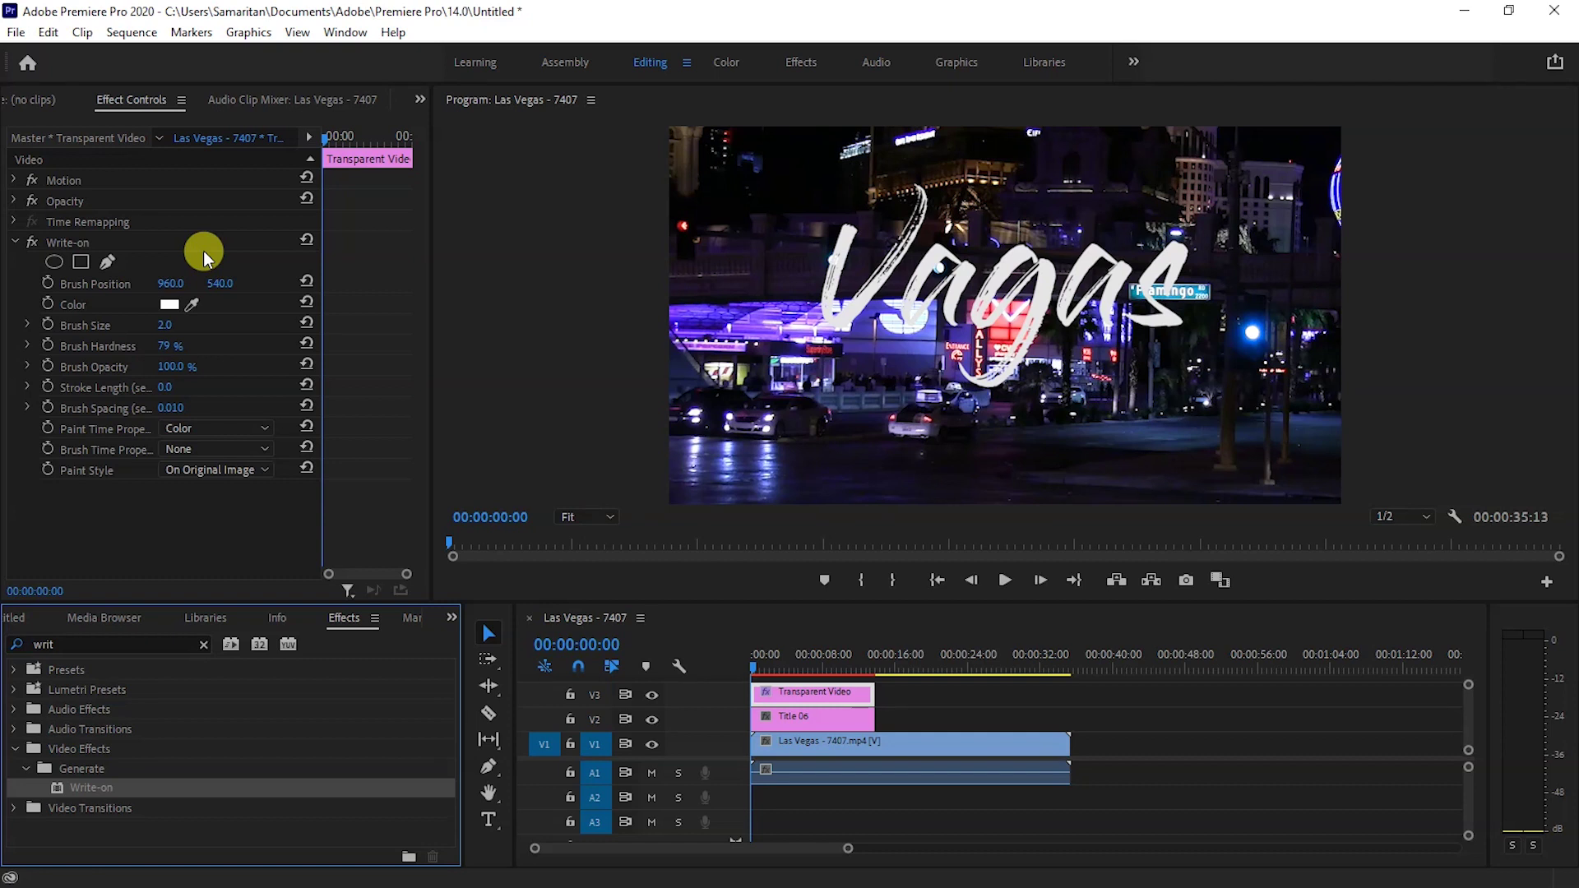
Set the Write-on brush colour to bright green and brush size to 36
{"action": "left_click", "coordinate": [169, 306]}
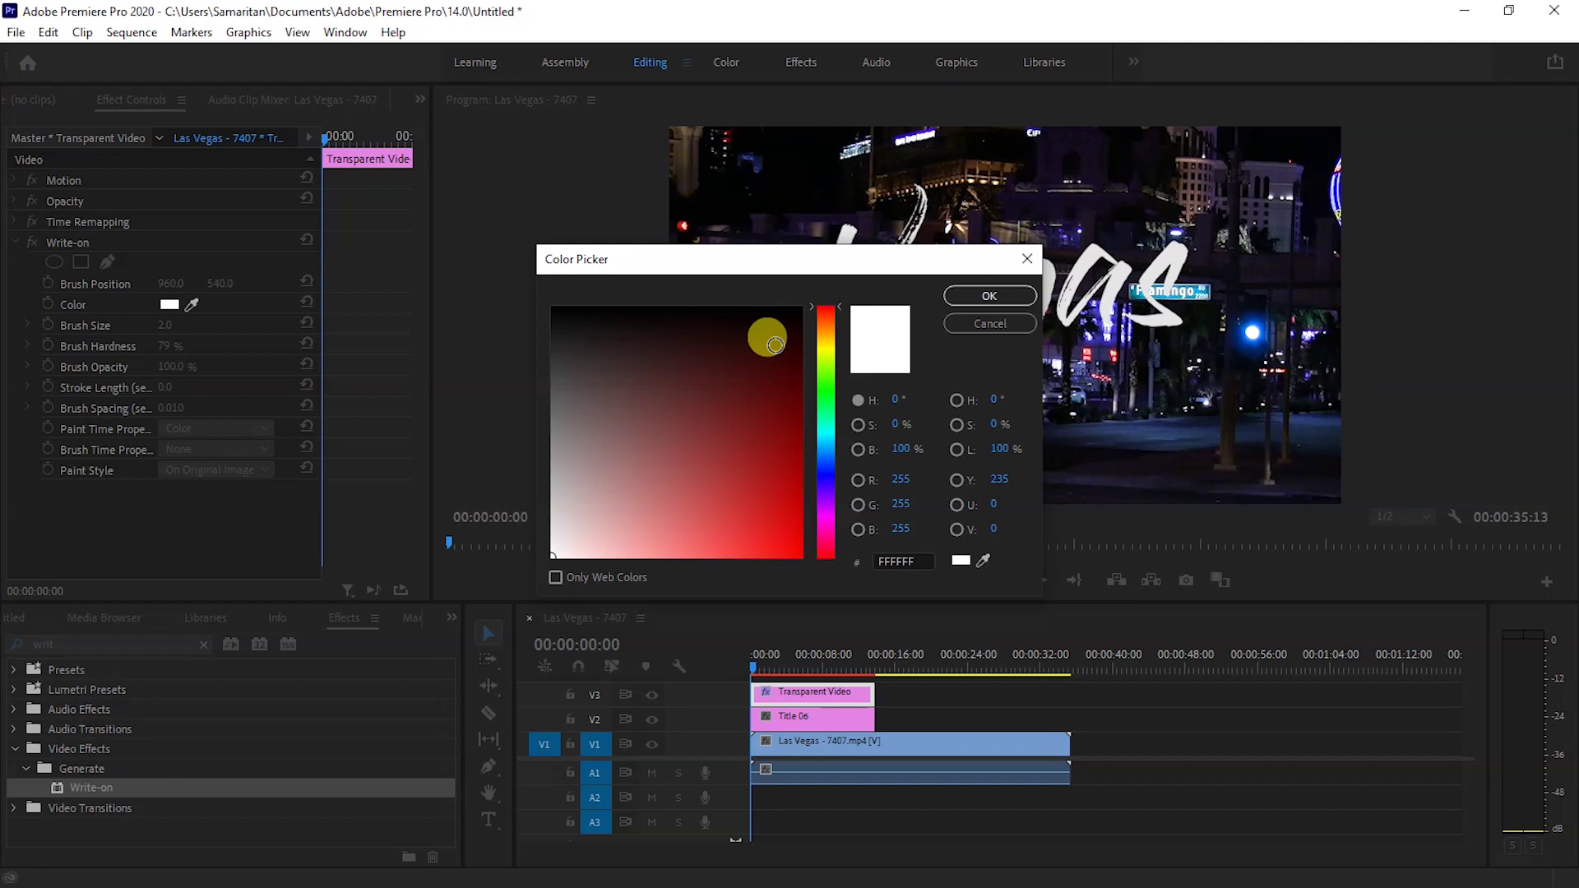
{"action": "left_click", "coordinate": [836, 372]}
{"action": "left_click", "coordinate": [797, 549]}
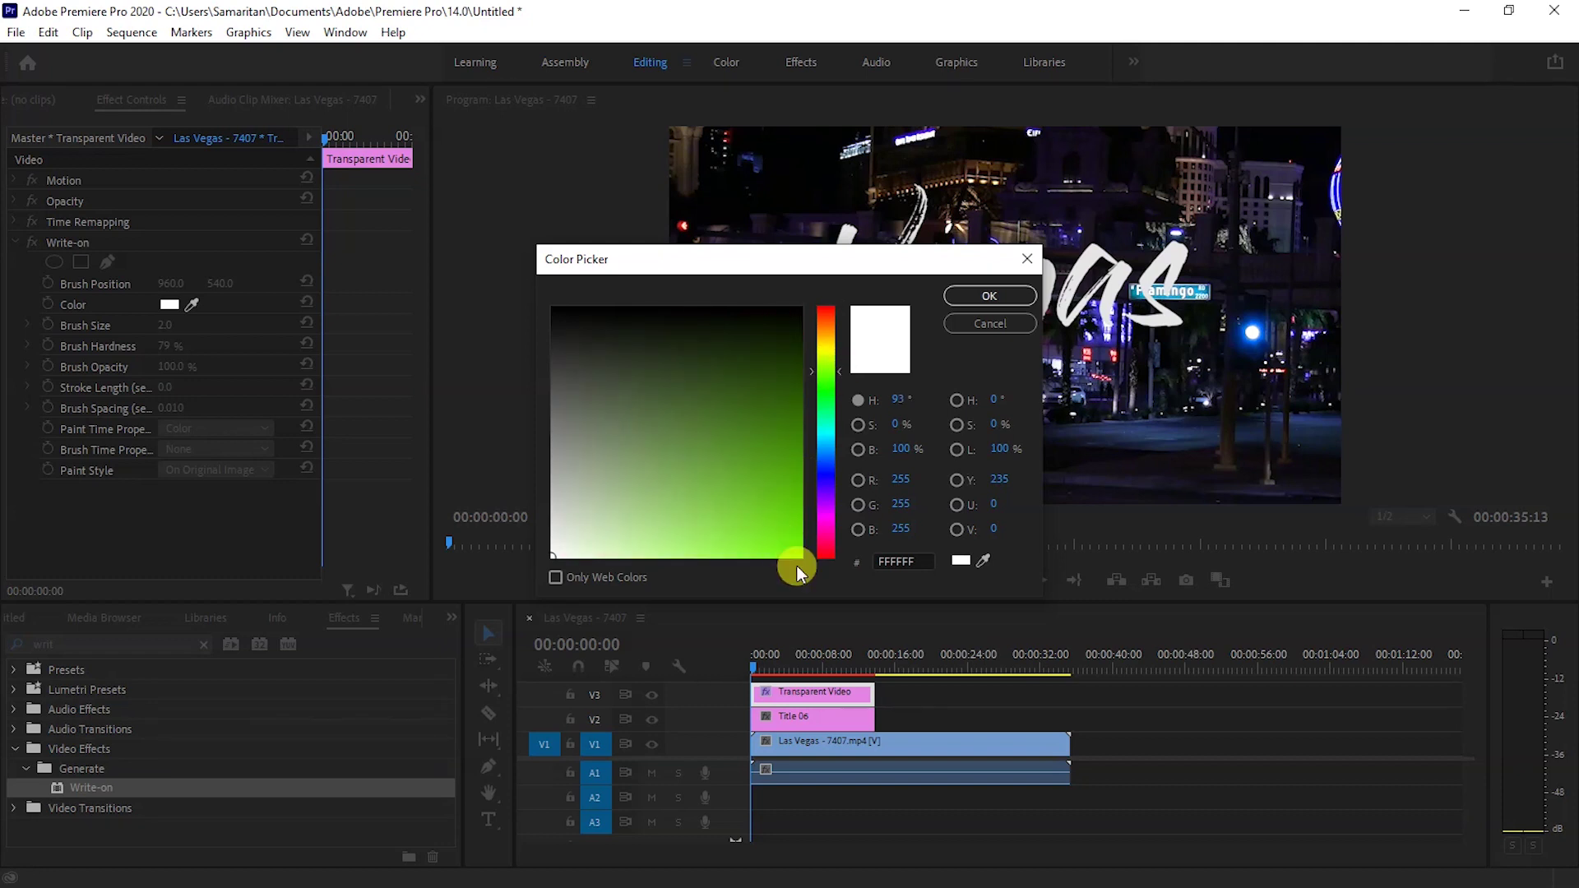
{"action": "left_click", "coordinate": [976, 300]}
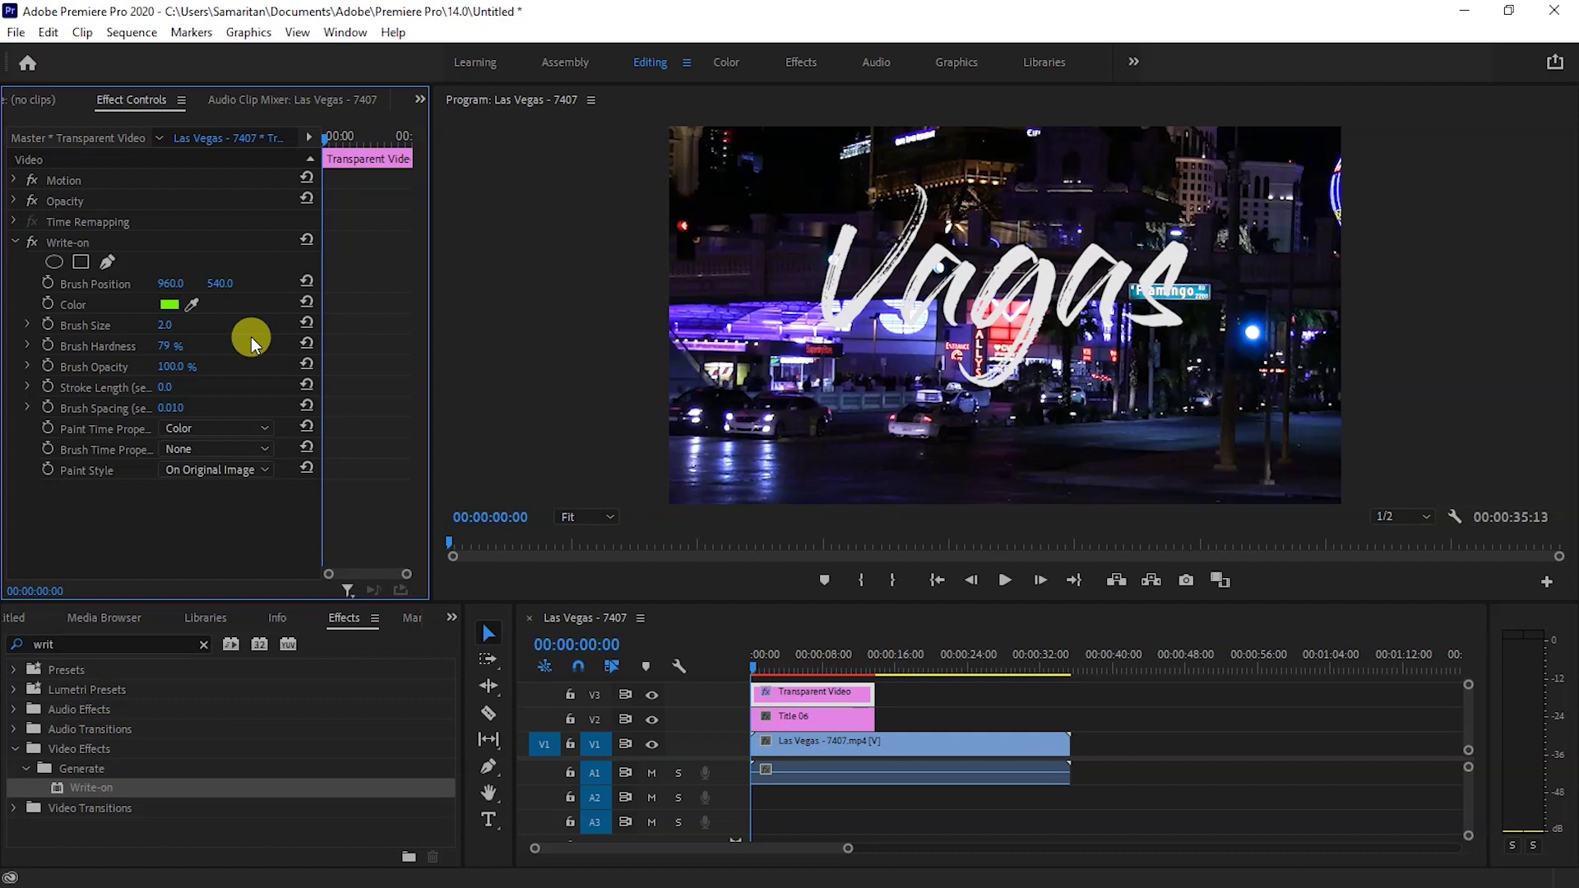
{"action": "left_click_drag", "start_coordinate": [164, 329], "coordinate": [174, 329]}
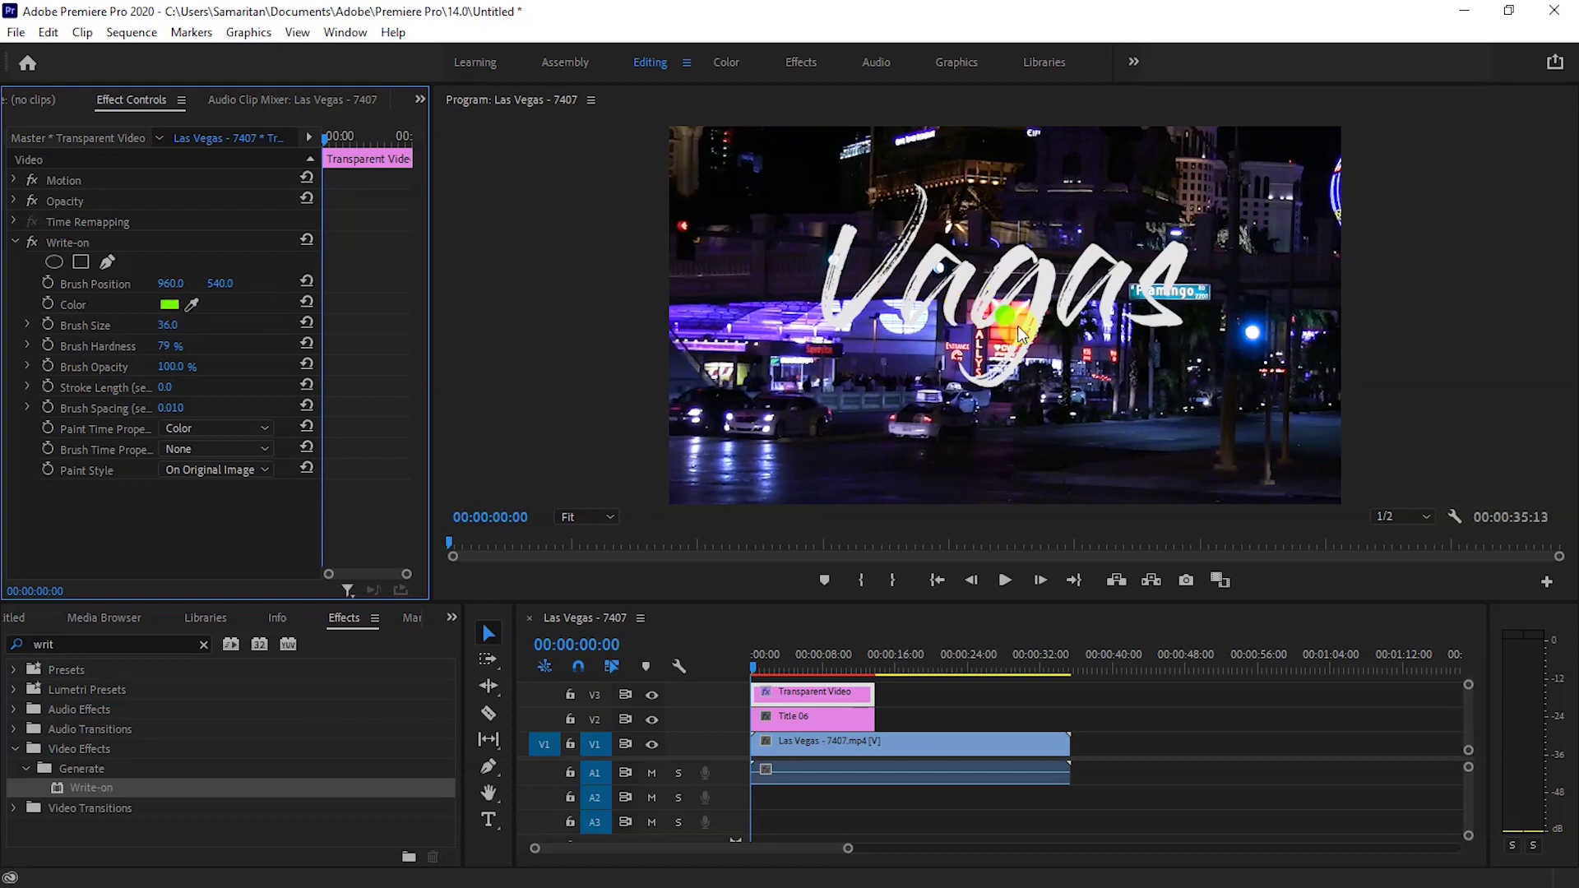
{"action": "left_click", "coordinate": [991, 350]}
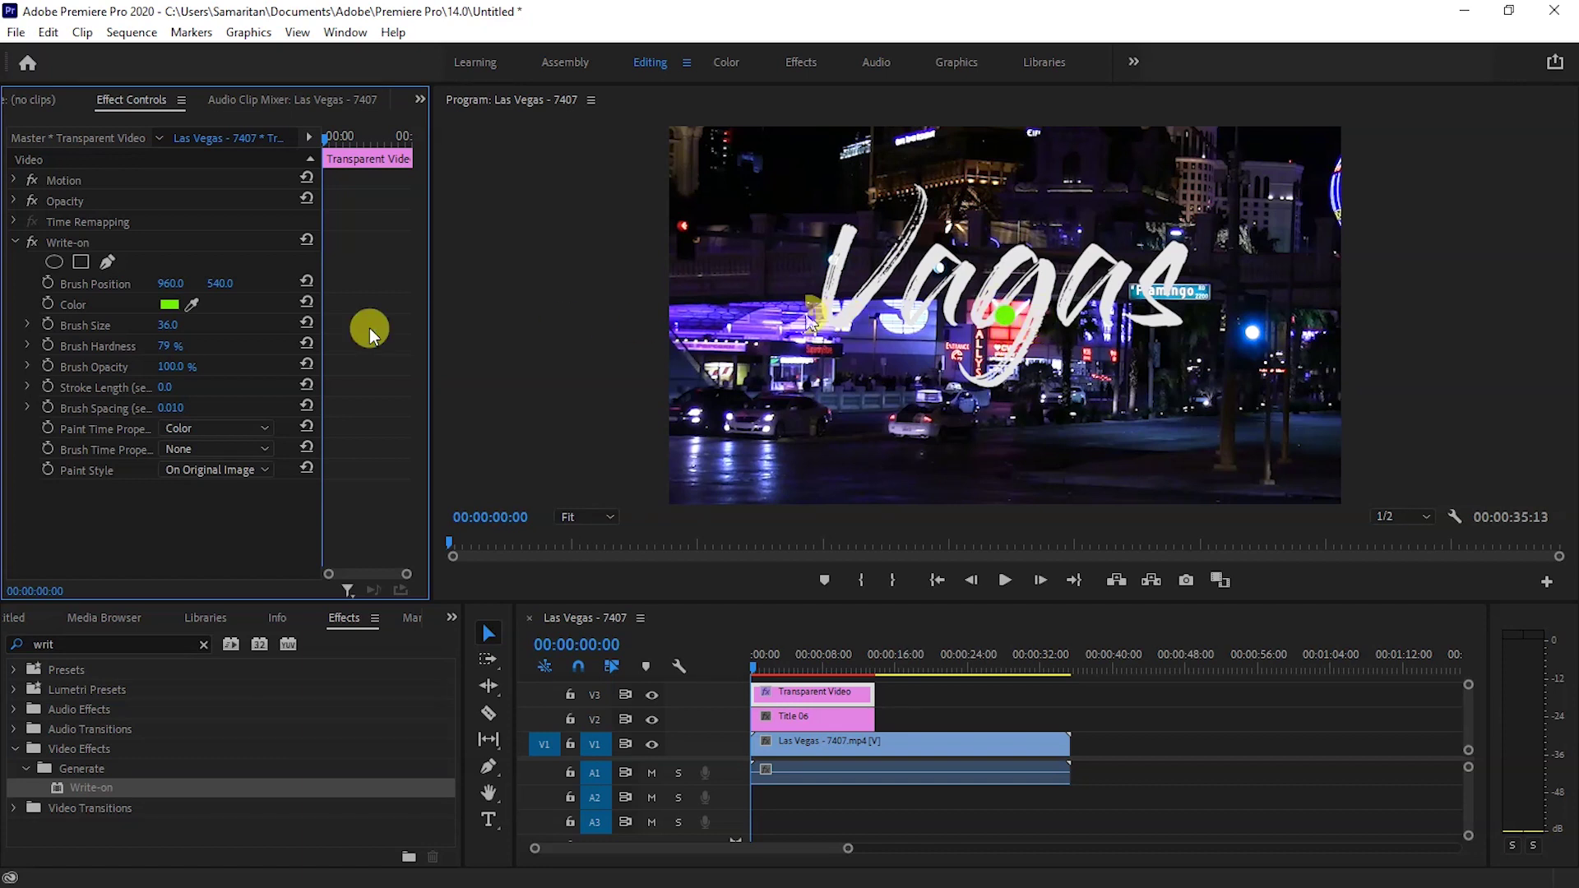
Keep hardness at 79%, set stroke length to 6.0 and brush spacing to 0.001
{"action": "left_click", "coordinate": [168, 325]}
{"action": "key", "text": "Tab"}
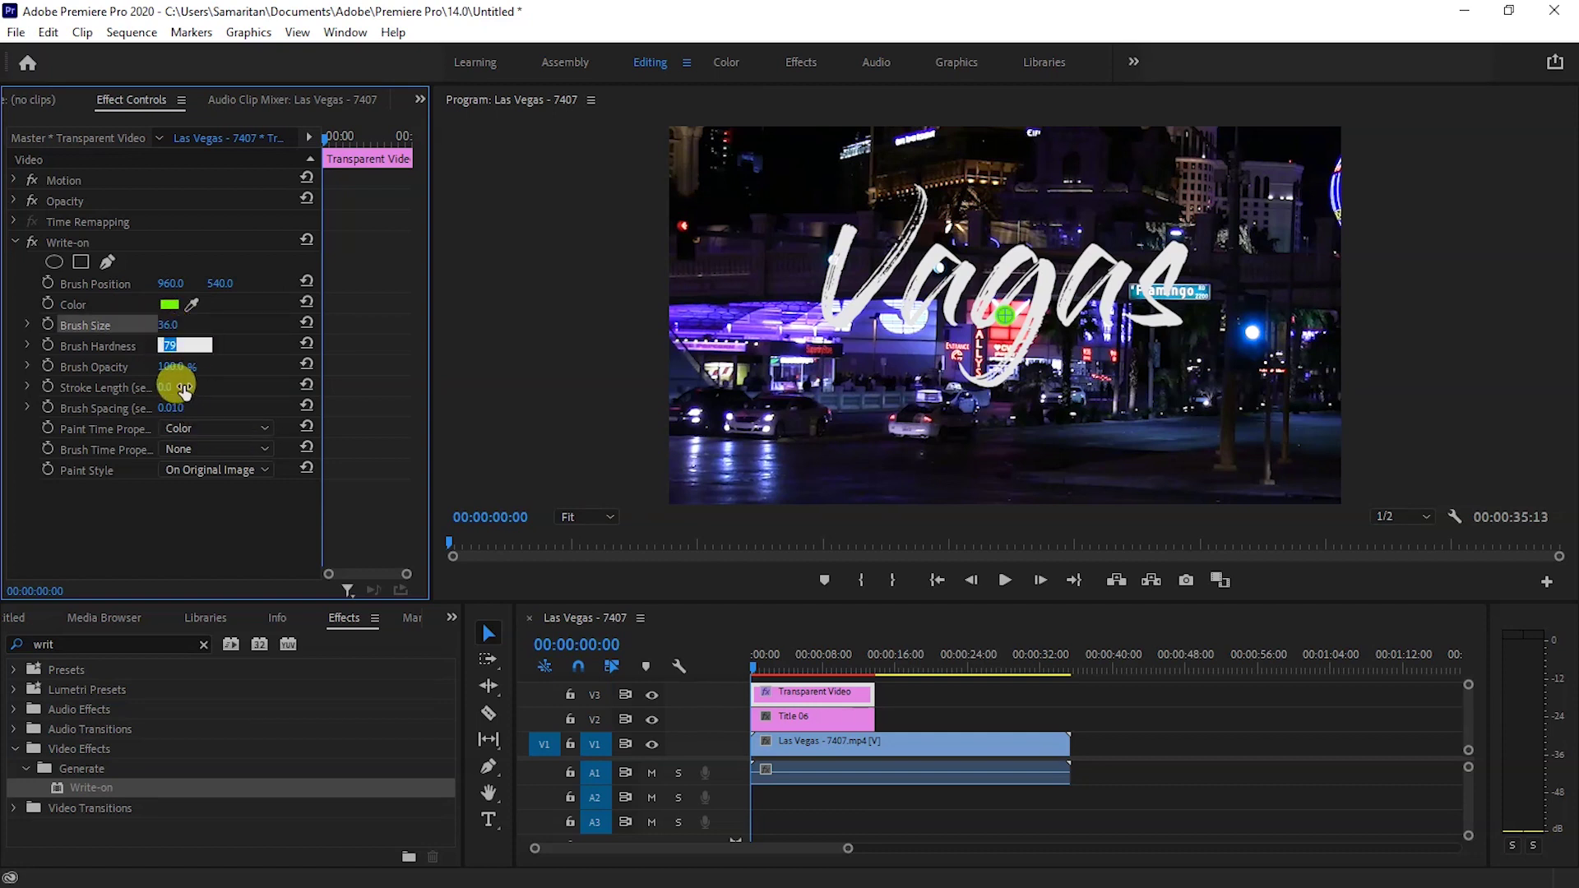
{"action": "left_click", "coordinate": [179, 386]}
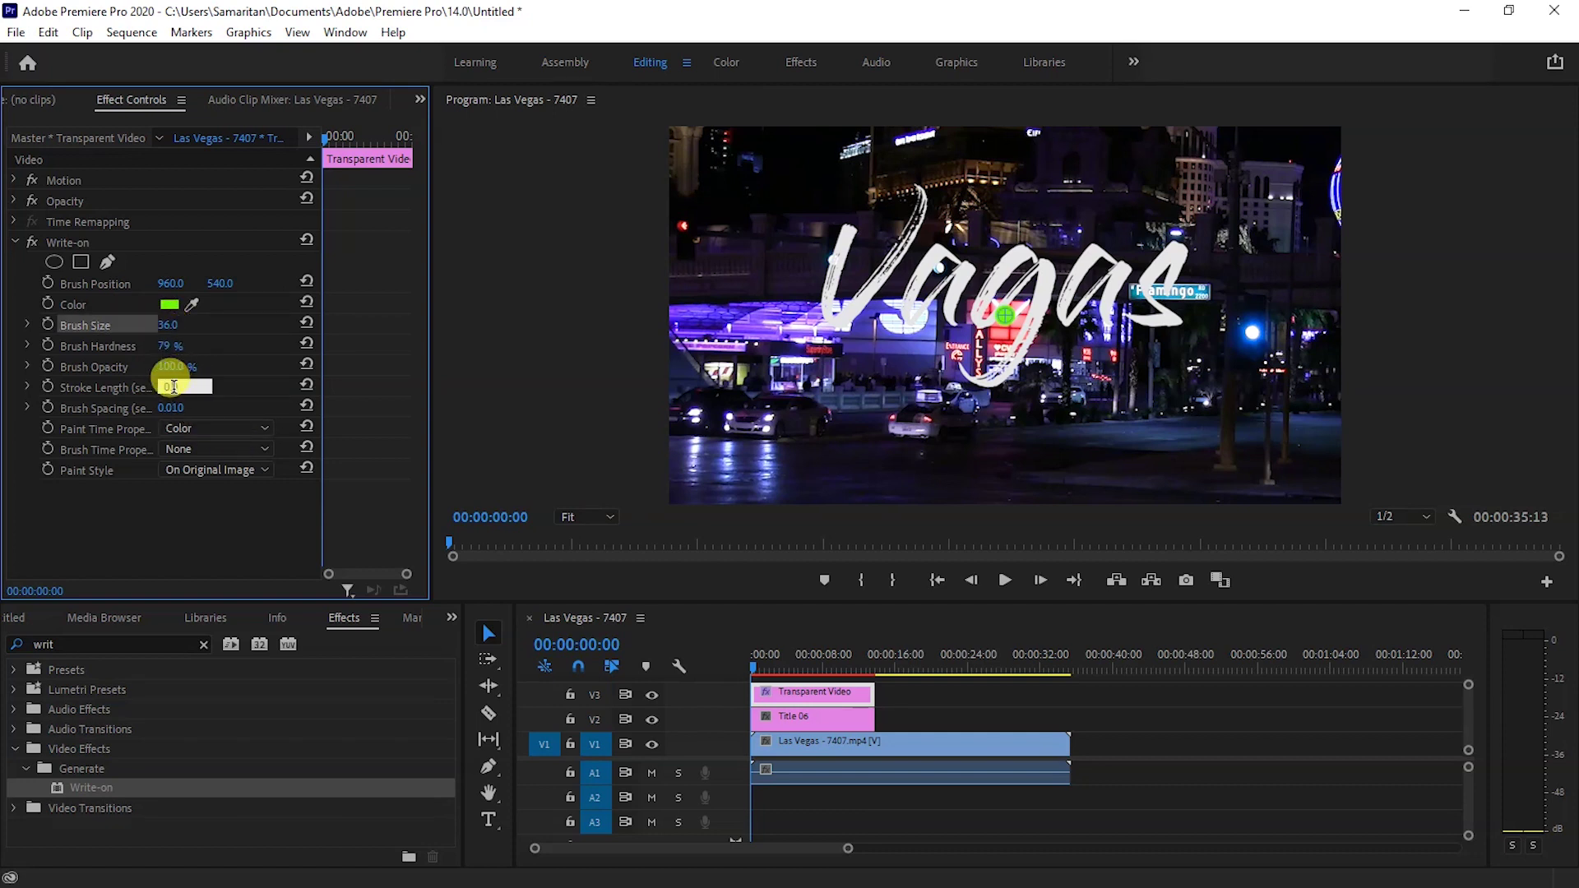
{"action": "key", "text": "Tab"}
{"action": "left_click", "coordinate": [203, 386]}
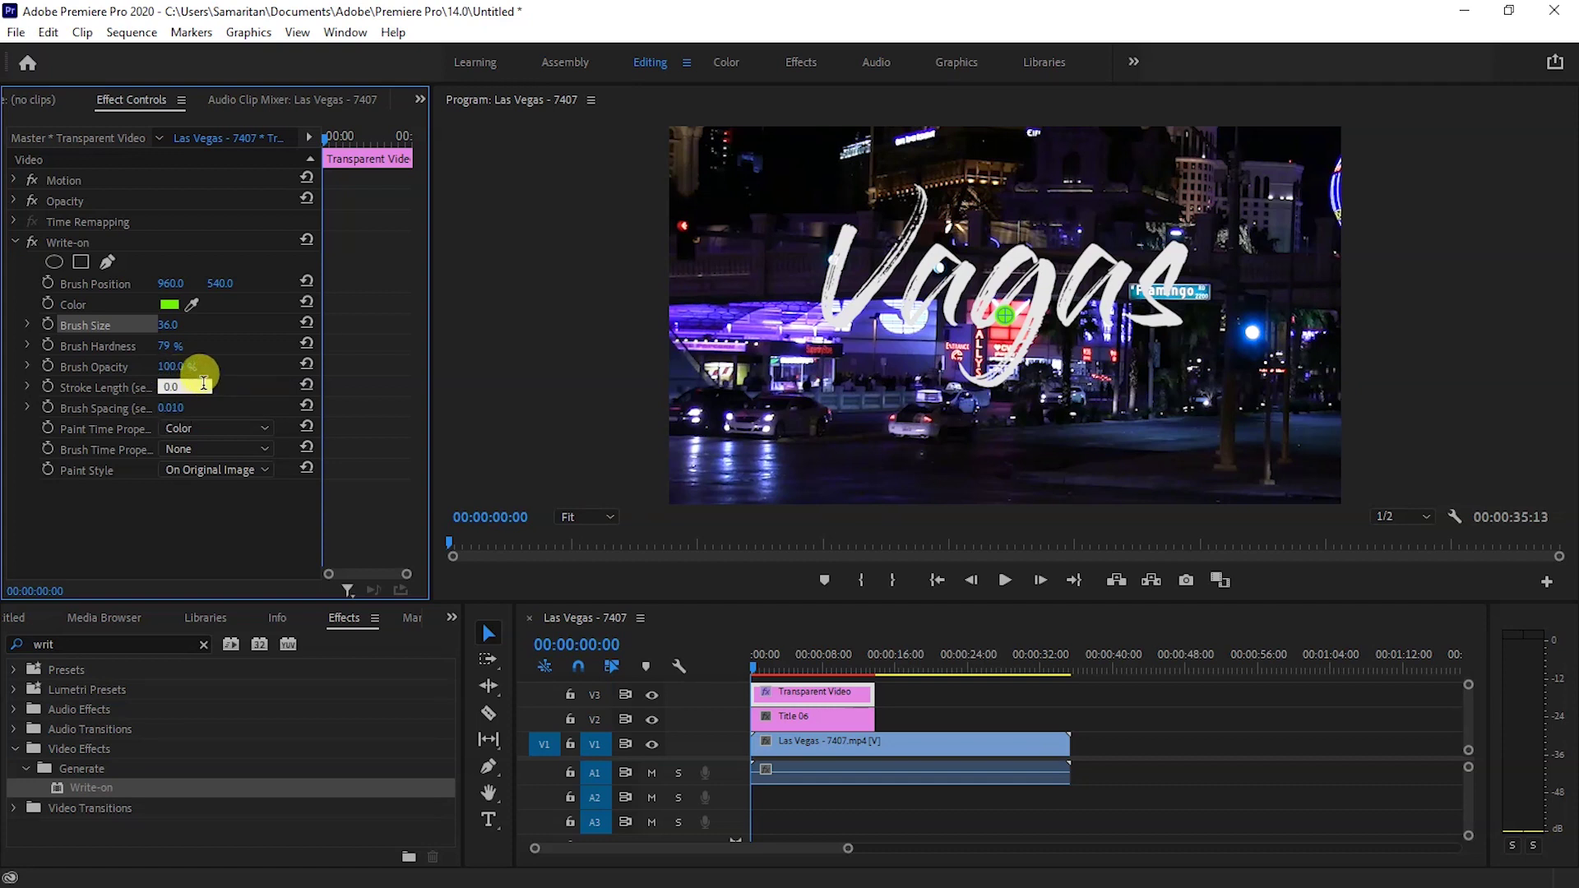
{"action": "double_click", "coordinate": [183, 387]}
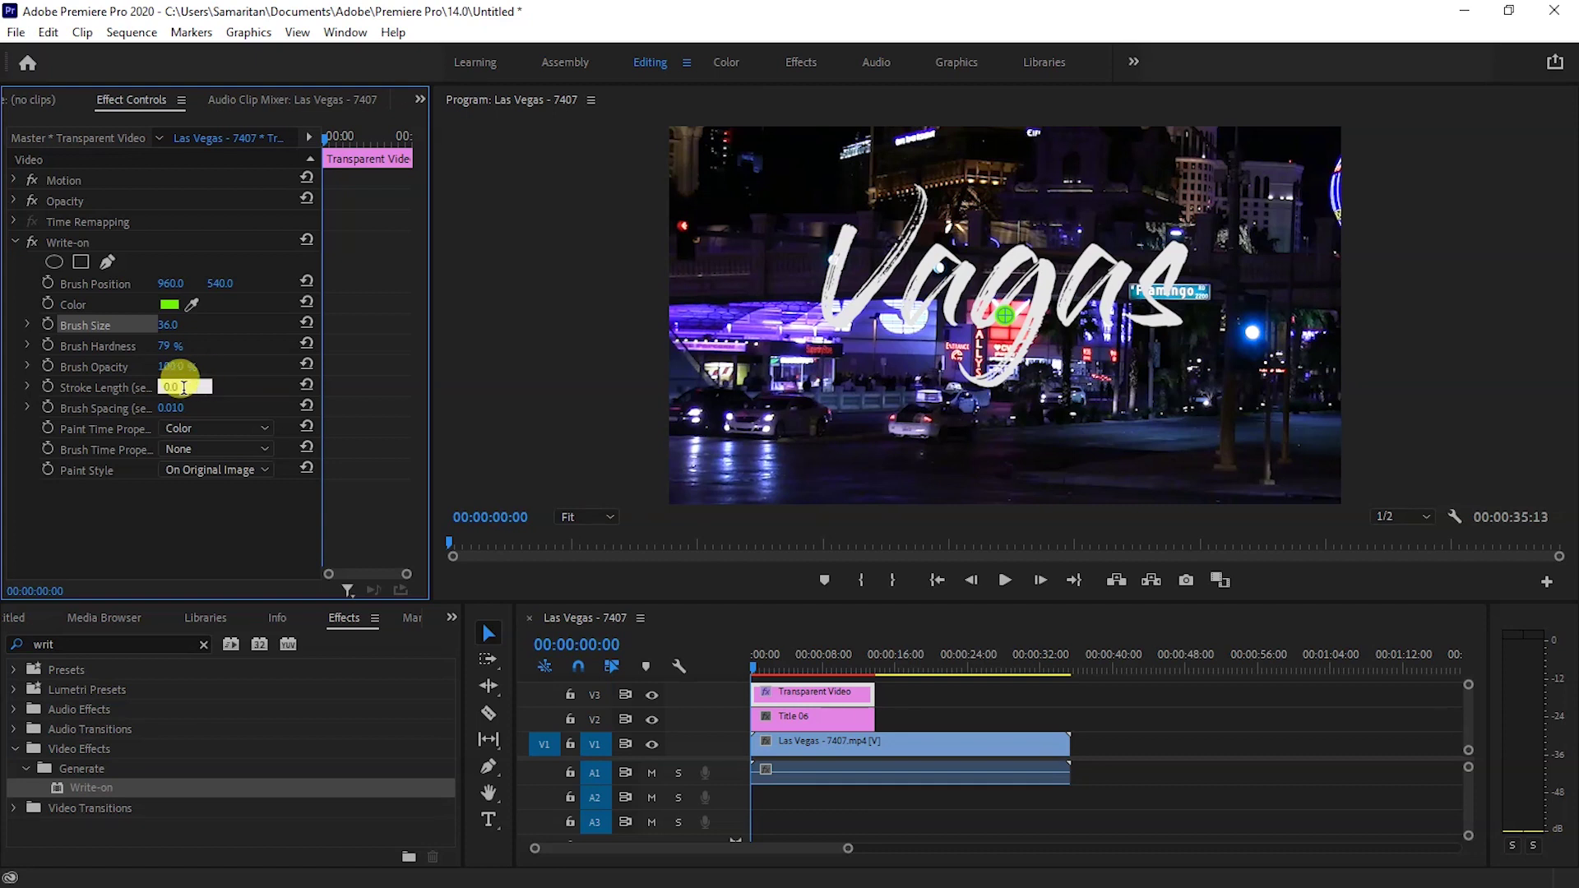
{"action": "type", "text": "6"}
{"action": "key", "text": "Return"}
{"action": "left_click", "coordinate": [185, 409]}
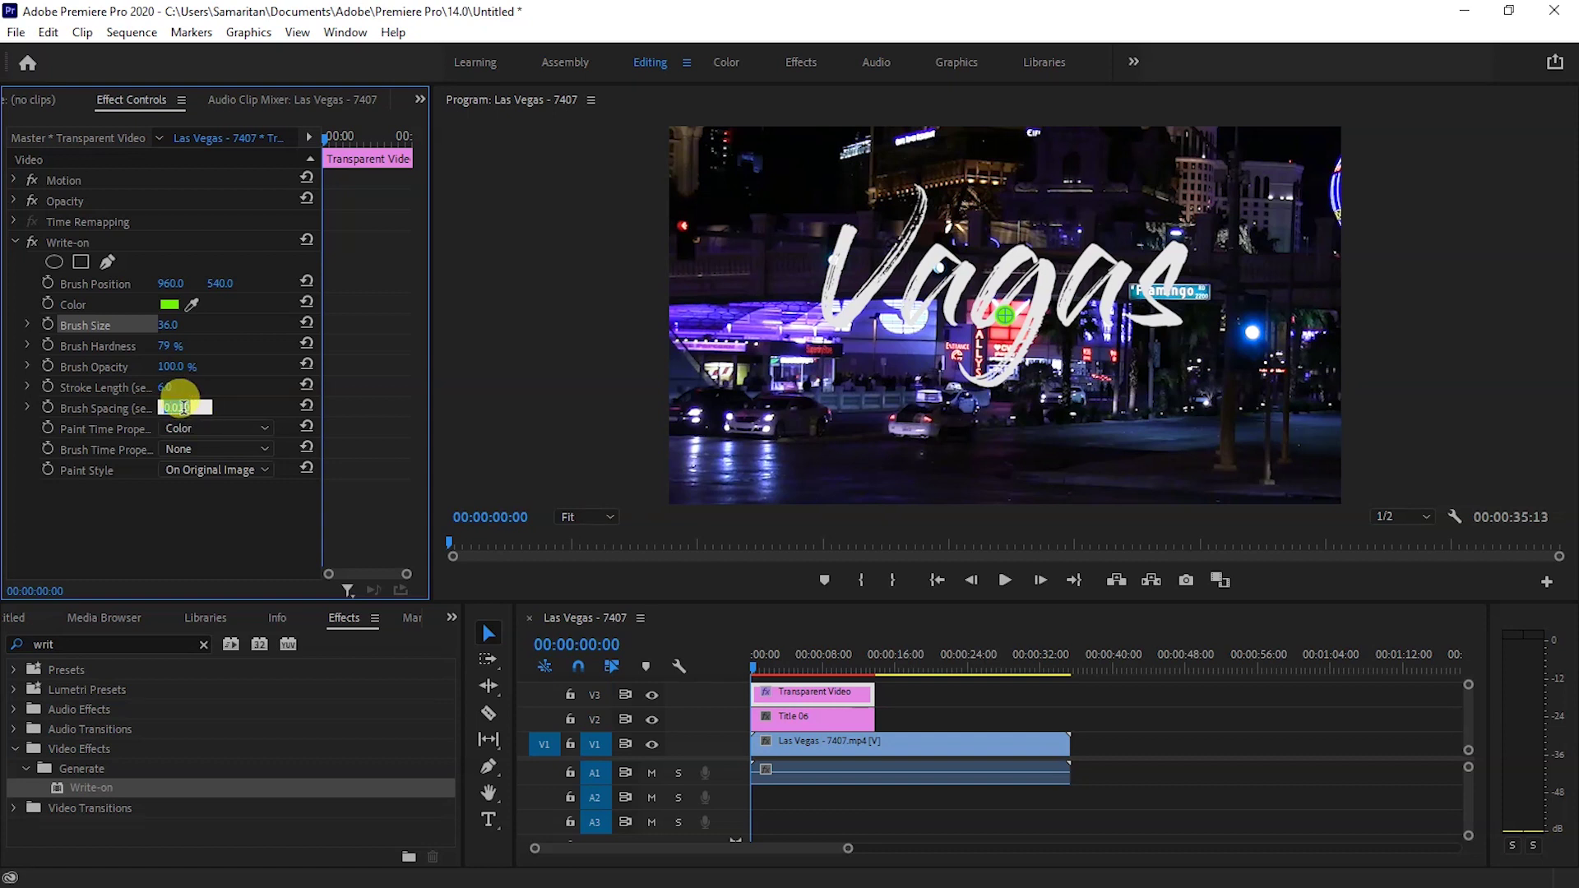
{"action": "left_click_drag", "start_coordinate": [181, 407], "coordinate": [195, 407]}
{"action": "type", "text": "01"}
{"action": "left_click", "coordinate": [248, 413]}
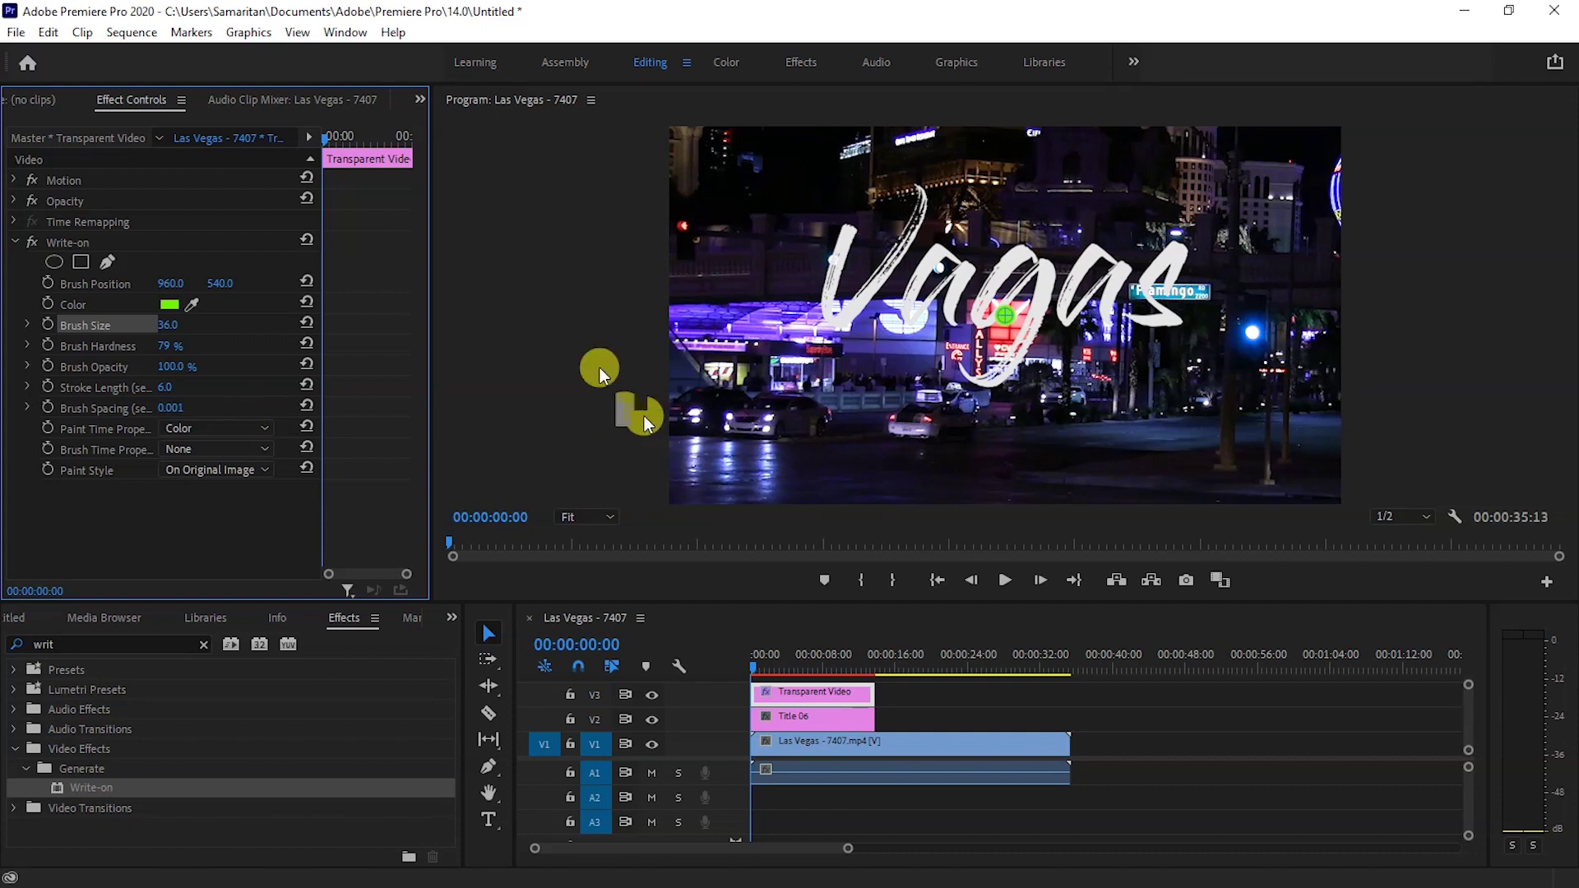
Zoom the Program Monitor to 50% to see the green brush over the Vagas title
{"action": "left_click", "coordinate": [612, 520]}
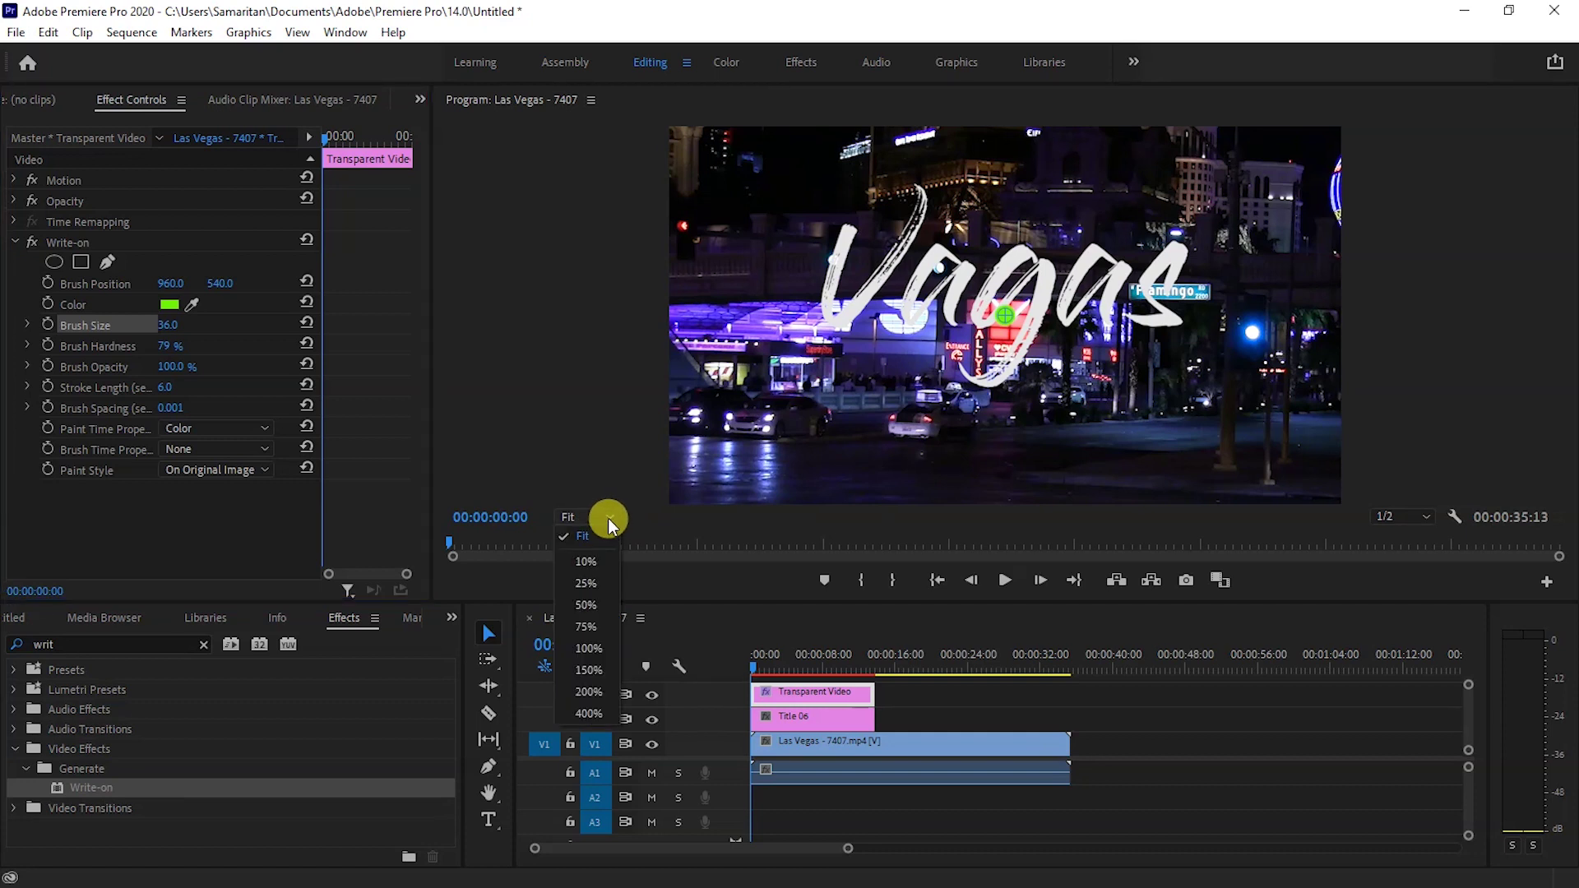
{"action": "left_click", "coordinate": [597, 609]}
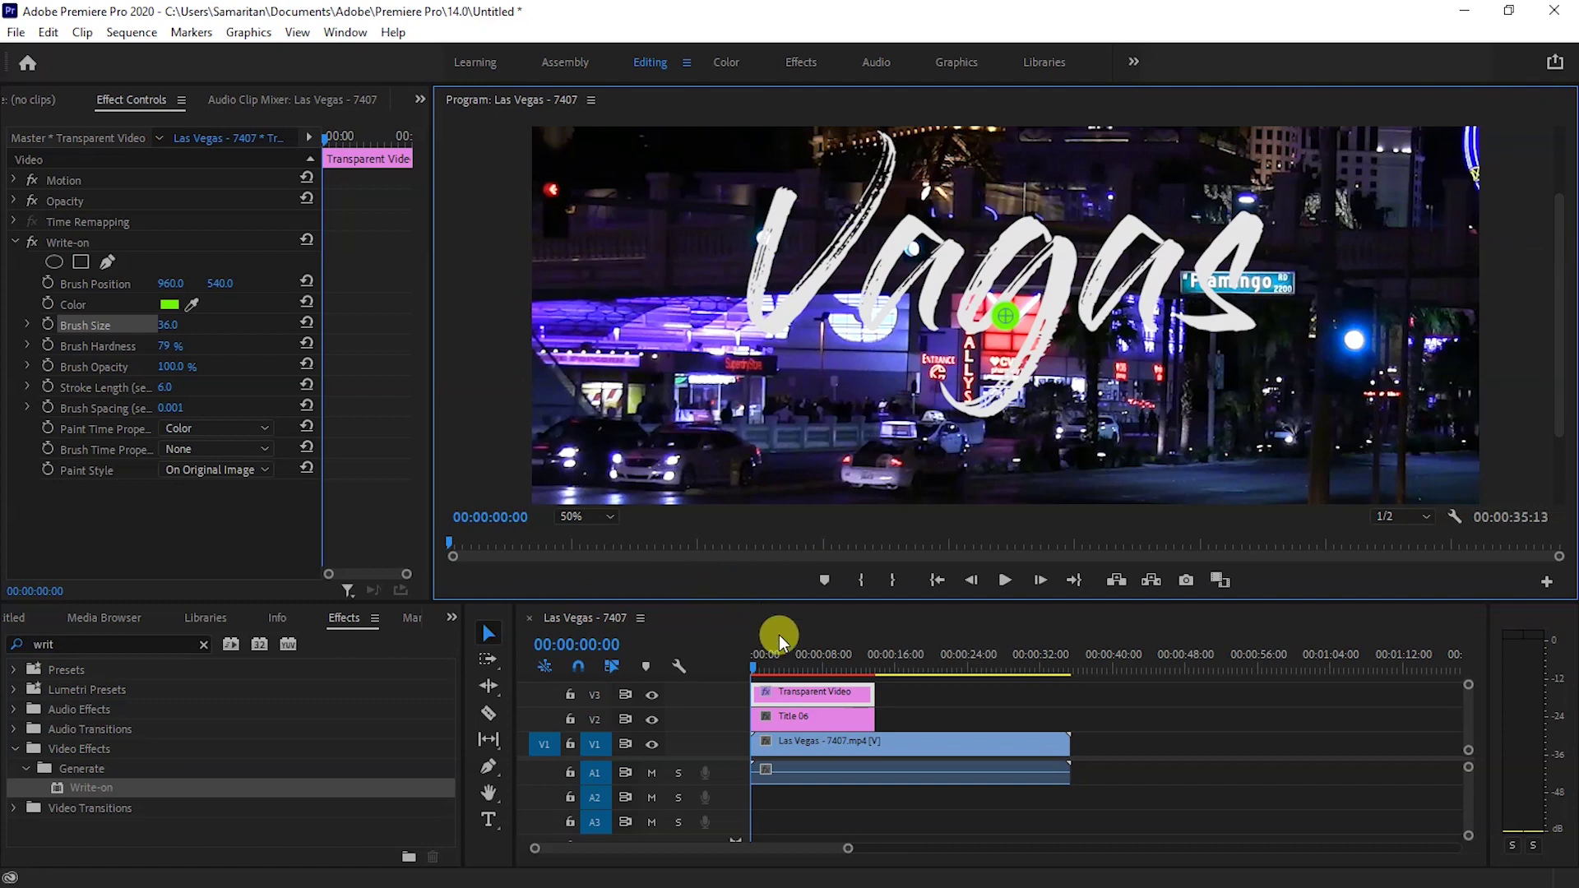
{"action": "left_click", "coordinate": [754, 668]}
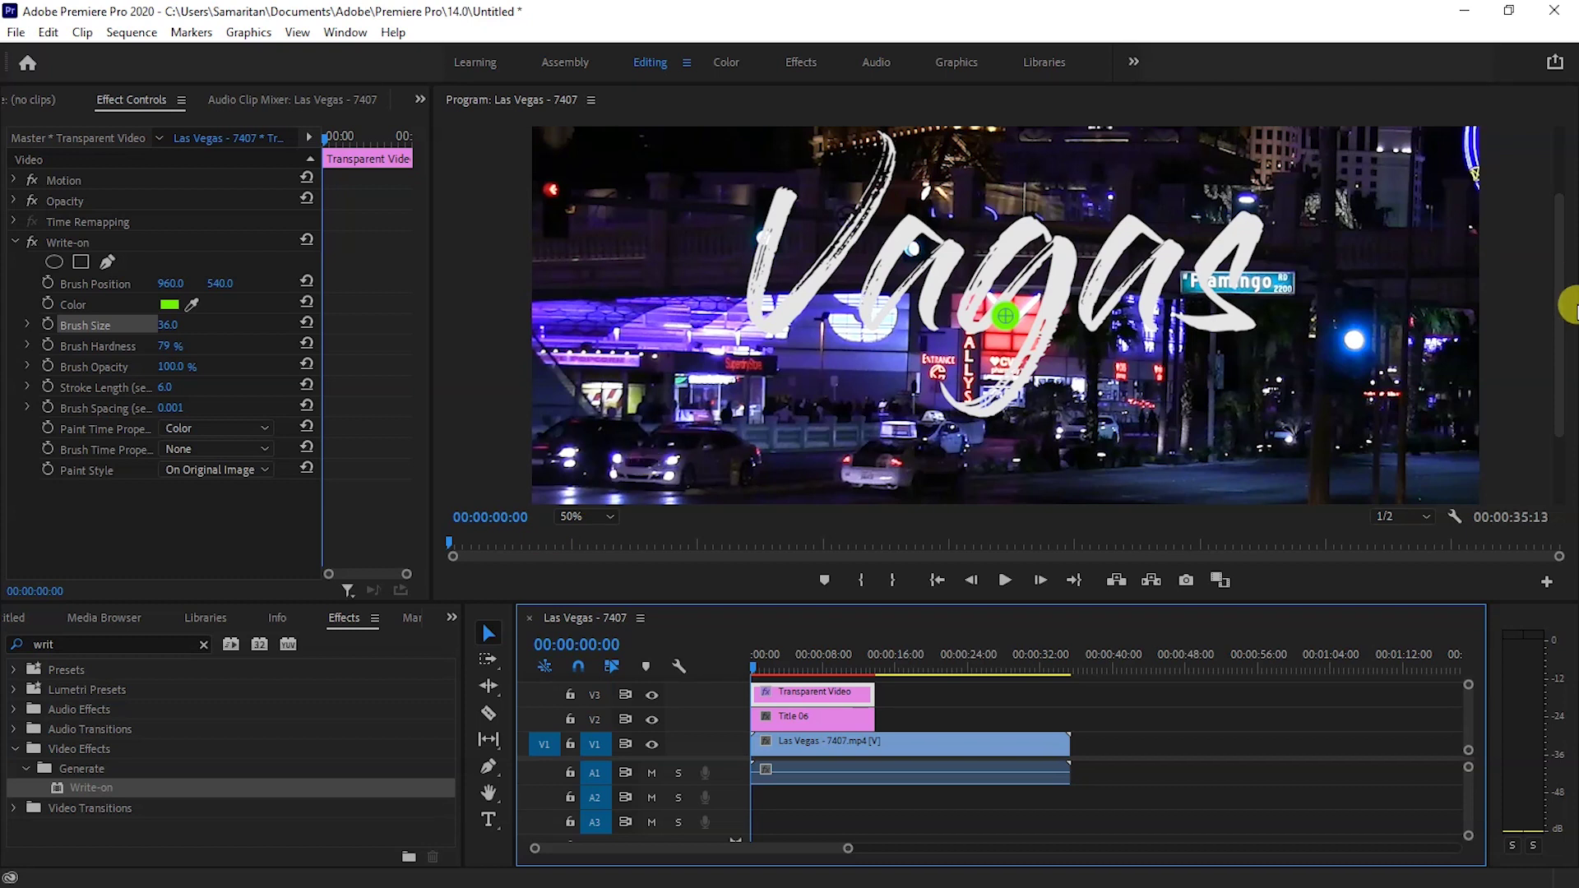
{"action": "left_click_drag", "start_coordinate": [1554, 318], "coordinate": [1555, 296]}
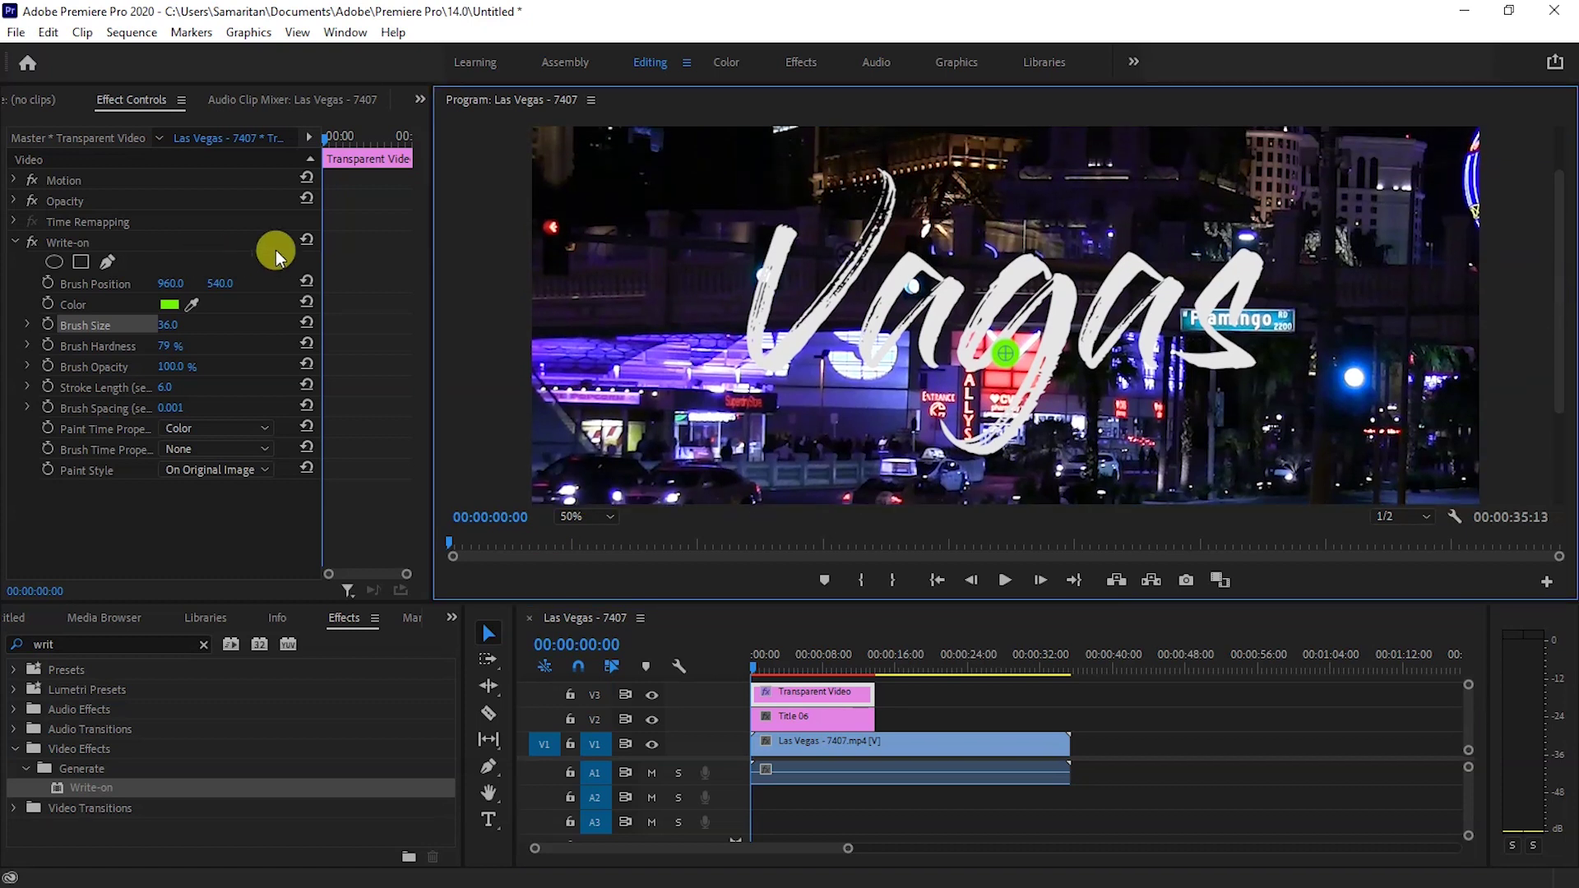
Enable Brush Position keyframes and trace the stroke from the title's start down the V
{"action": "left_click", "coordinate": [48, 283]}
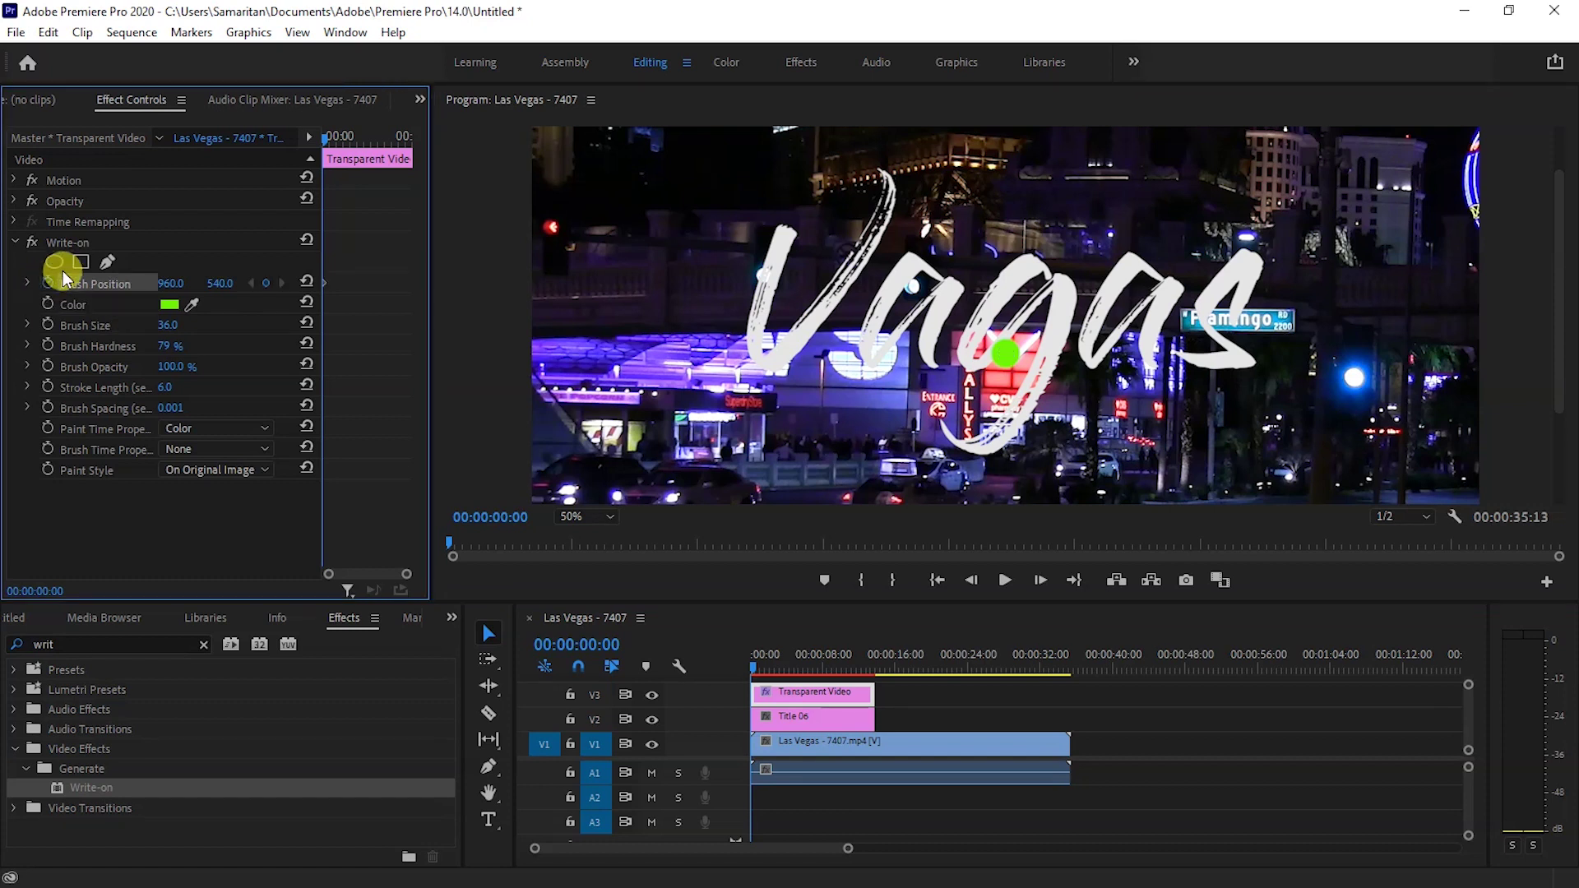
{"action": "left_click", "coordinate": [80, 247]}
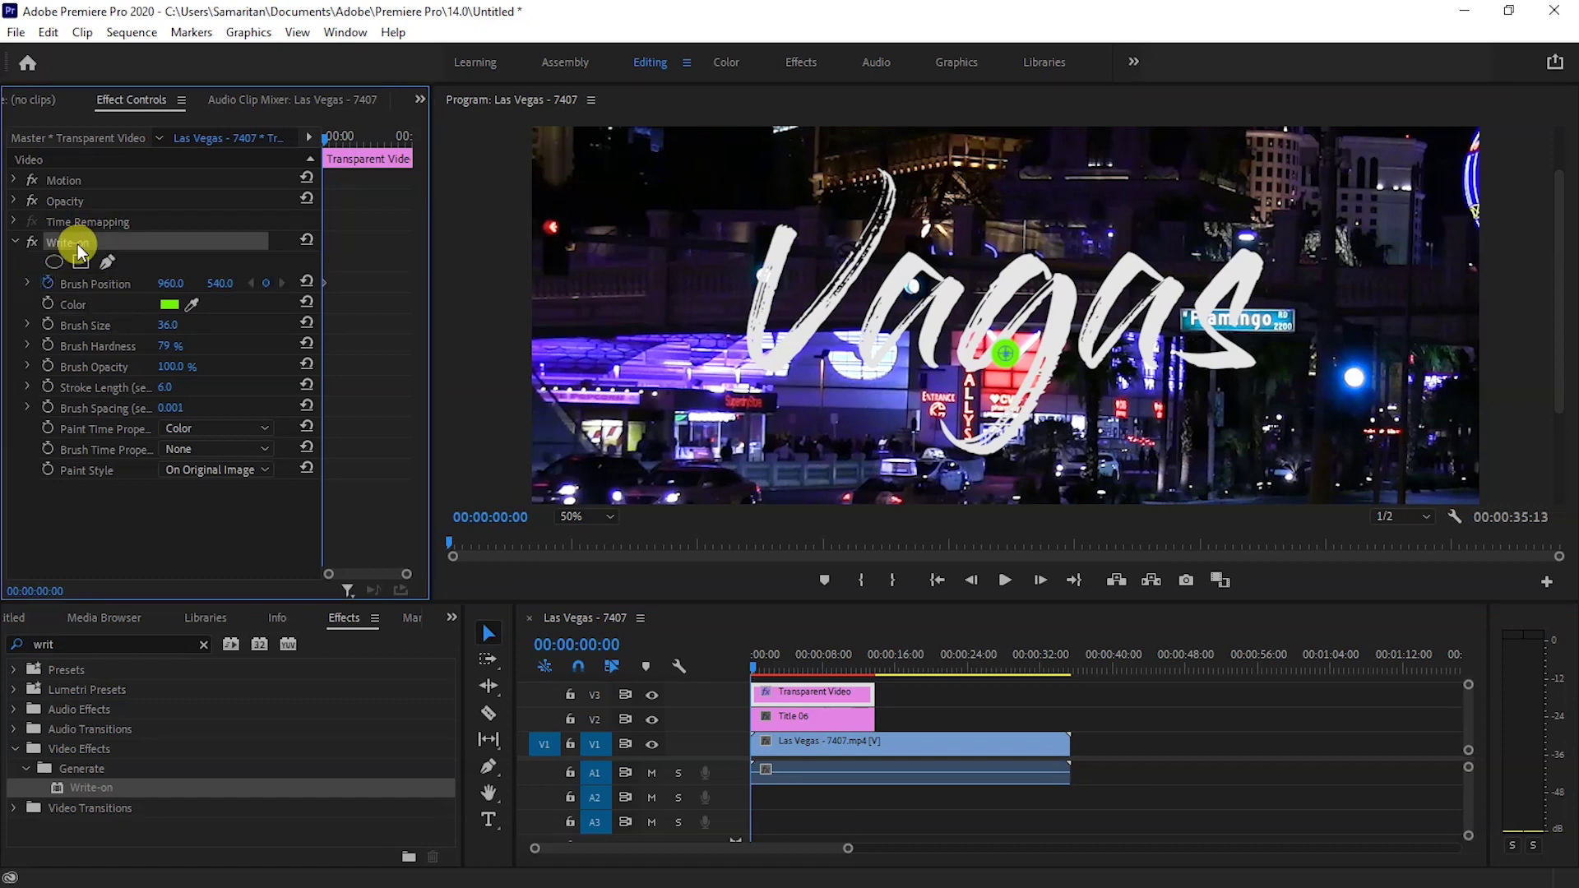
{"action": "left_click_drag", "start_coordinate": [1009, 353], "coordinate": [783, 228]}
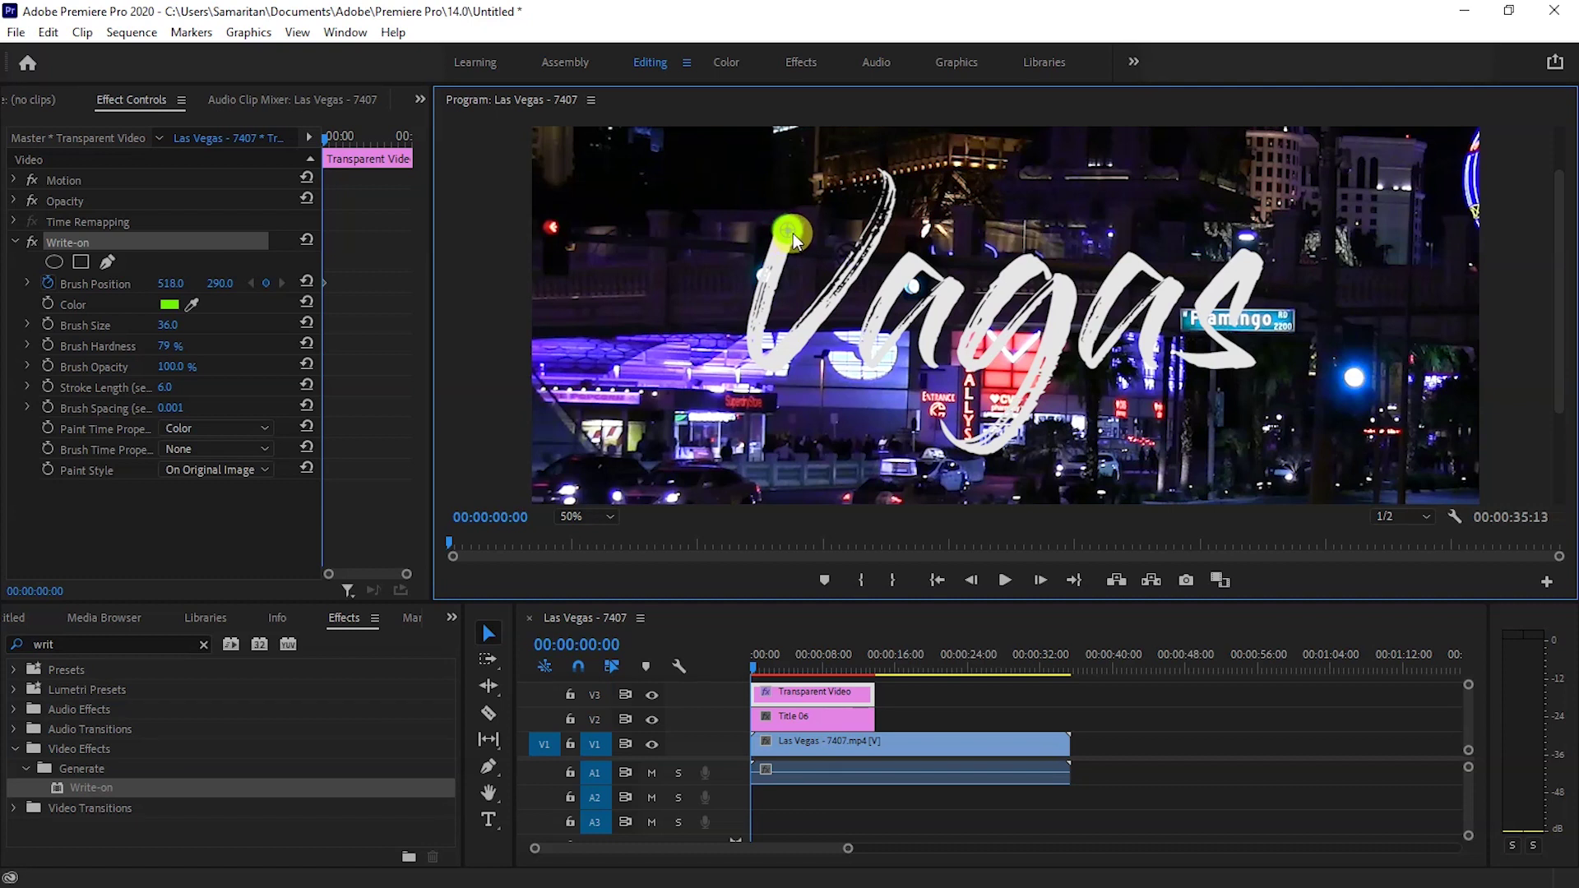
{"action": "key", "text": "Right"}
{"action": "key", "text": "Right"}
{"action": "key", "text": "Right"}
{"action": "mouse_move", "coordinate": [793, 234]}
{"action": "left_mouse_down"}
{"action": "mouse_move", "coordinate": [769, 362]}
{"action": "mouse_move", "coordinate": [860, 258]}
{"action": "mouse_move", "coordinate": [887, 170]}
{"action": "mouse_move", "coordinate": [935, 269]}
{"action": "mouse_move", "coordinate": [869, 336]}
{"action": "mouse_move", "coordinate": [877, 356]}
{"action": "mouse_move", "coordinate": [962, 289]}
{"action": "mouse_move", "coordinate": [937, 363]}
{"action": "left_mouse_up"}
{"action": "key", "text": "Right"}
{"action": "key", "text": "Right"}
{"action": "key", "text": "Right"}
{"action": "key", "text": "Right"}
{"action": "key", "text": "Right"}
{"action": "key", "text": "Right"}
{"action": "key", "text": "Right"}
{"action": "key", "text": "Right"}
{"action": "key", "text": "Right"}
{"action": "key", "text": "Right"}
{"action": "key", "text": "Right"}
{"action": "key", "text": "Right"}
{"action": "key", "text": "Right"}
{"action": "key", "text": "Right"}
{"action": "key", "text": "Right"}
{"action": "key", "text": "Right"}
{"action": "key", "text": "Right"}
{"action": "key", "text": "Right"}
{"action": "key", "text": "Right"}
{"action": "key", "text": "Right"}
{"action": "key", "text": "Right"}
{"action": "key", "text": "Right"}
{"action": "key", "text": "Right"}
{"action": "key", "text": "Right"}
{"action": "key", "text": "Right"}
{"action": "key", "text": "Right"}
{"action": "key", "text": "Right"}
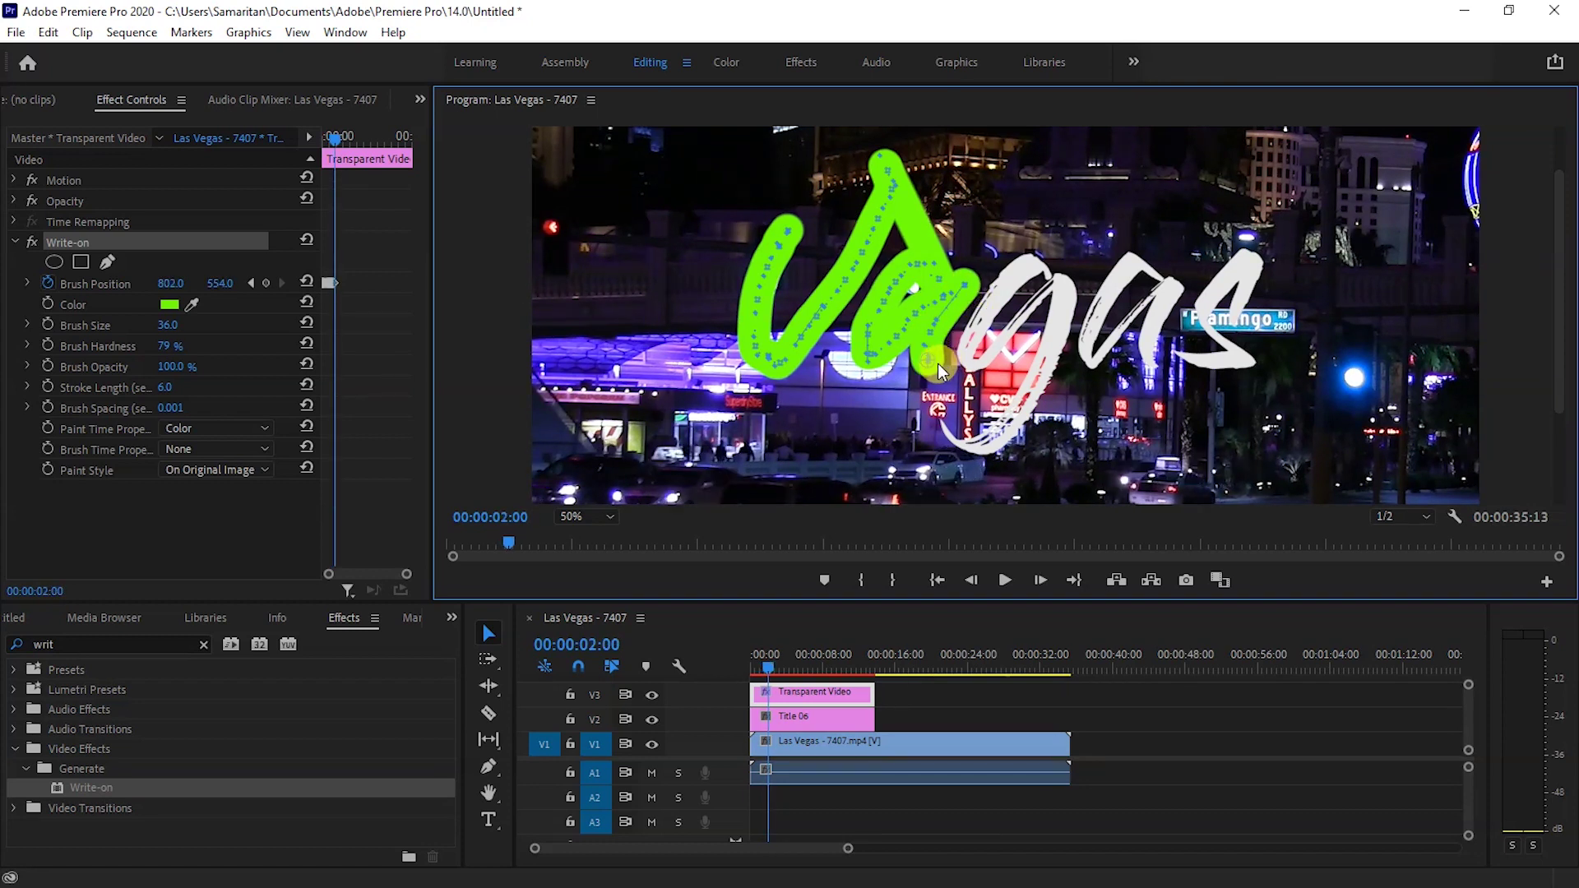
Keep keyframing the brush across the remaining letters to the final s, up to 00:00:04:10
{"action": "key", "text": "Right"}
{"action": "key", "text": "Right"}
{"action": "key", "text": "Right"}
{"action": "mouse_move", "coordinate": [928, 359]}
{"action": "left_mouse_down"}
{"action": "mouse_move", "coordinate": [1010, 280]}
{"action": "mouse_move", "coordinate": [995, 345]}
{"action": "mouse_move", "coordinate": [1048, 293]}
{"action": "mouse_move", "coordinate": [1030, 384]}
{"action": "mouse_move", "coordinate": [941, 420]}
{"action": "left_mouse_up"}
{"action": "key", "text": "Right"}
{"action": "key", "text": "Right"}
{"action": "key", "text": "Right"}
{"action": "key", "text": "Right"}
{"action": "key", "text": "Right"}
{"action": "key", "text": "Right"}
{"action": "key", "text": "Right"}
{"action": "key", "text": "Right"}
{"action": "key", "text": "Right"}
{"action": "key", "text": "Right"}
{"action": "key", "text": "Right"}
{"action": "key", "text": "Right"}
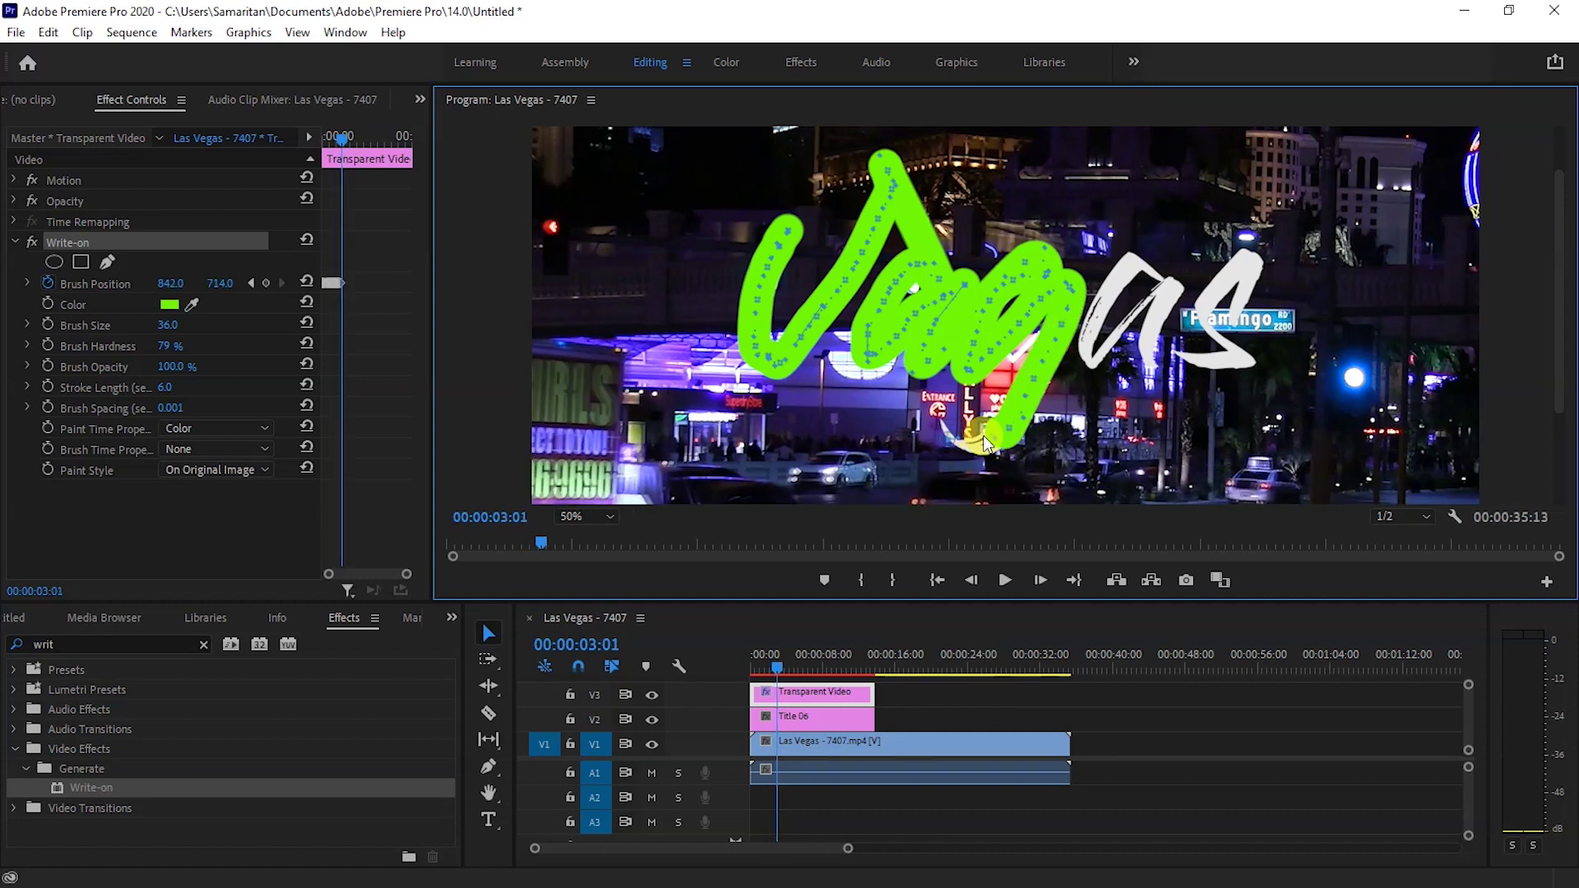
{"action": "key", "text": "Right"}
{"action": "key", "text": "Right"}
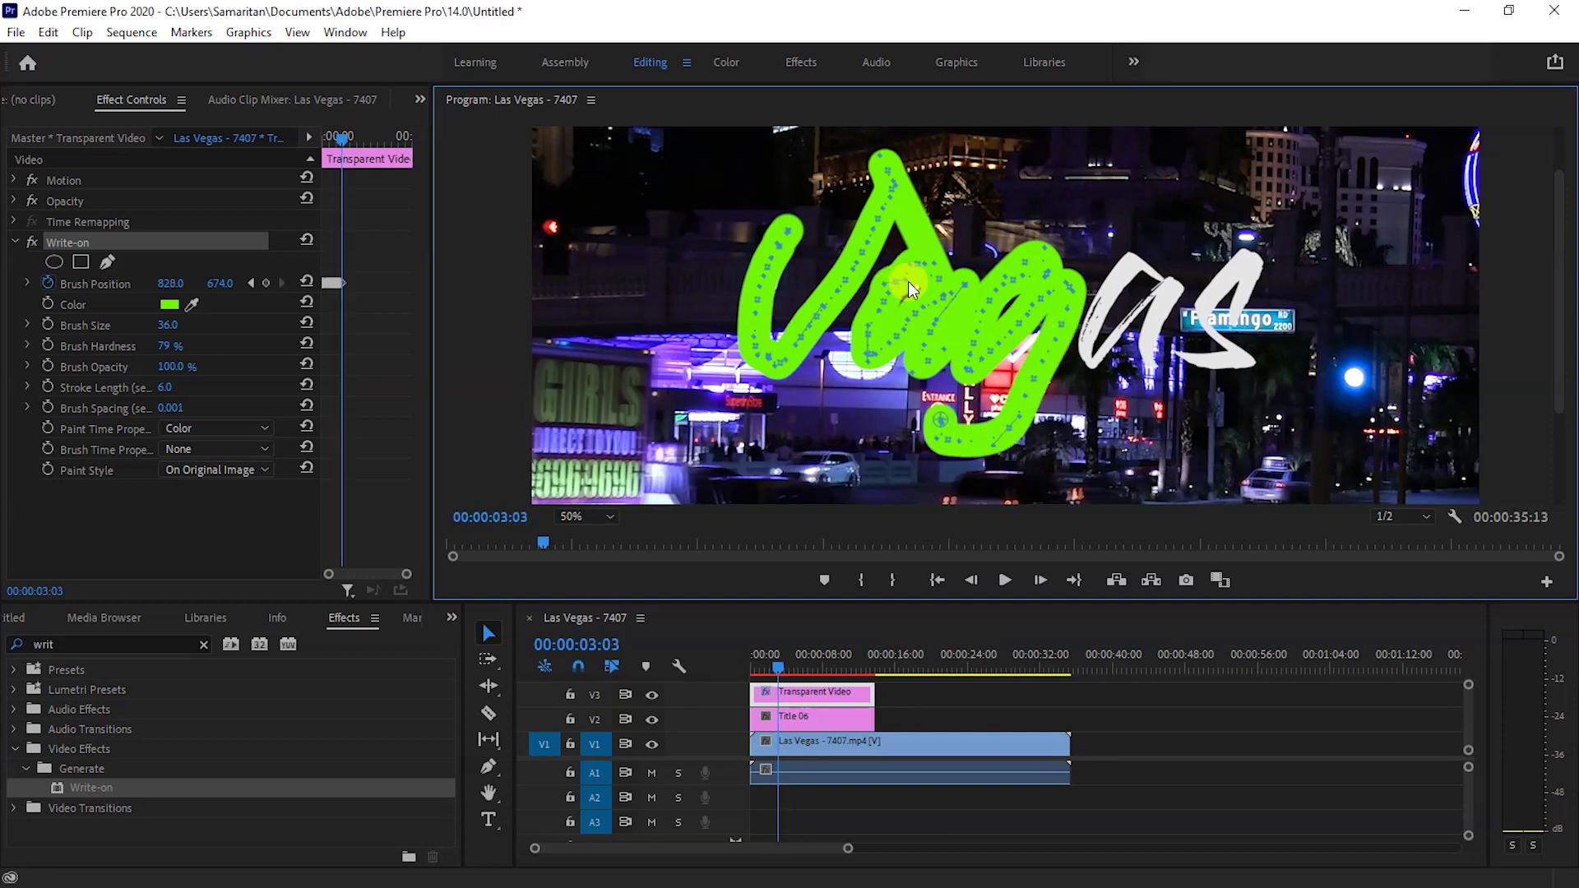
{"action": "key", "text": "Right"}
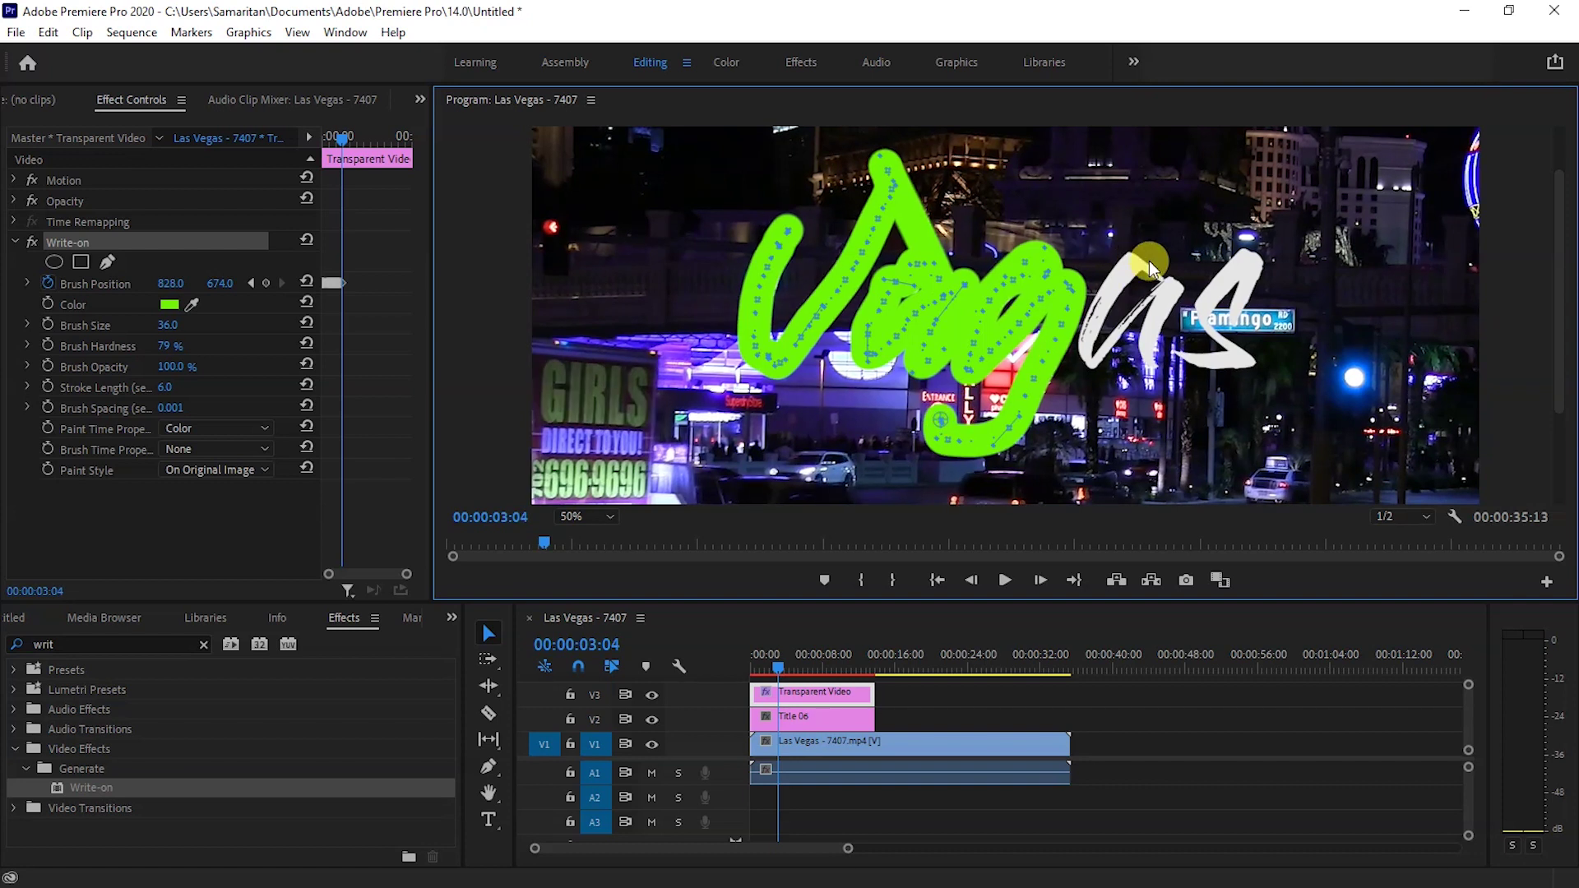
{"action": "key", "text": "Right"}
{"action": "left_click_drag", "start_coordinate": [948, 422], "coordinate": [1094, 366]}
{"action": "key", "text": "Right"}
{"action": "key", "text": "Right"}
{"action": "key", "text": "Right"}
{"action": "key", "text": "Right"}
{"action": "key", "text": "Right"}
{"action": "key", "text": "Right"}
{"action": "key", "text": "Right"}
{"action": "key", "text": "Right"}
{"action": "key", "text": "Right"}
{"action": "key", "text": "Right"}
{"action": "key", "text": "Right"}
{"action": "mouse_move", "coordinate": [1094, 366]}
{"action": "left_mouse_down"}
{"action": "mouse_move", "coordinate": [1169, 299]}
{"action": "mouse_move", "coordinate": [1160, 362]}
{"action": "mouse_move", "coordinate": [1220, 367]}
{"action": "mouse_move", "coordinate": [1242, 318]}
{"action": "mouse_move", "coordinate": [1238, 330]}
{"action": "left_mouse_up"}
{"action": "key", "text": "Right"}
{"action": "key", "text": "Right"}
{"action": "key", "text": "Right"}
{"action": "key", "text": "Right"}
{"action": "key", "text": "Right"}
{"action": "key", "text": "Right"}
{"action": "key", "text": "Right"}
{"action": "key", "text": "Right"}
{"action": "key", "text": "Right"}
{"action": "key", "text": "Right"}
{"action": "key", "text": "Right"}
{"action": "key", "text": "Right"}
{"action": "key", "text": "Right"}
{"action": "key", "text": "Right"}
{"action": "key", "text": "Right"}
{"action": "key", "text": "Right"}
{"action": "key", "text": "Right"}
{"action": "key", "text": "Right"}
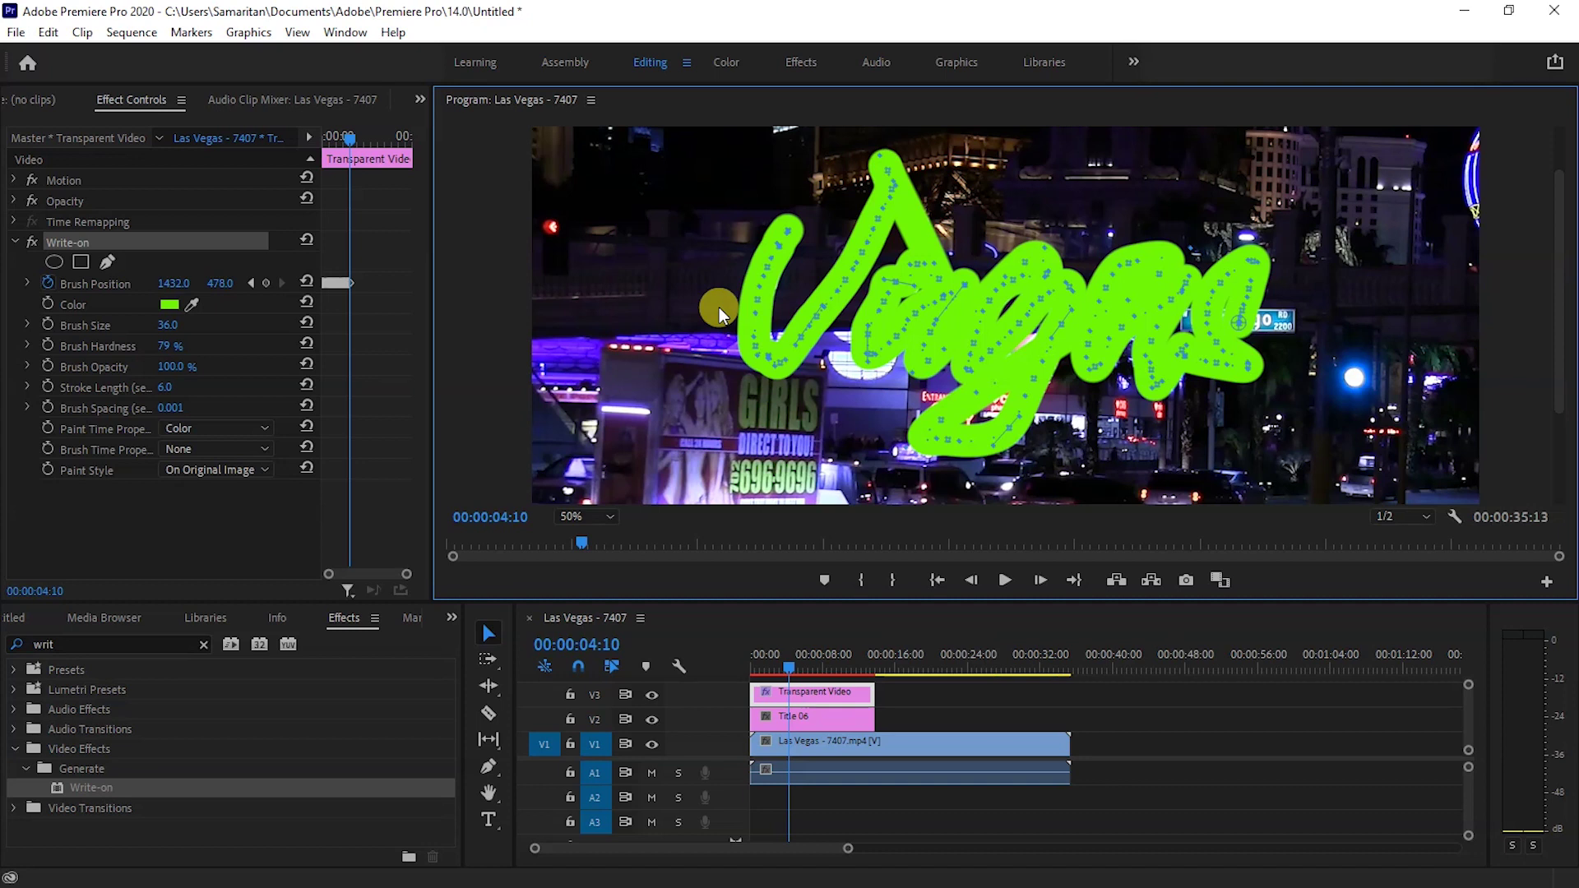
Set the Program Monitor zoom to Fit and enlarge the timeline and effect settings panels
{"action": "left_click", "coordinate": [613, 519]}
{"action": "left_click", "coordinate": [610, 533]}
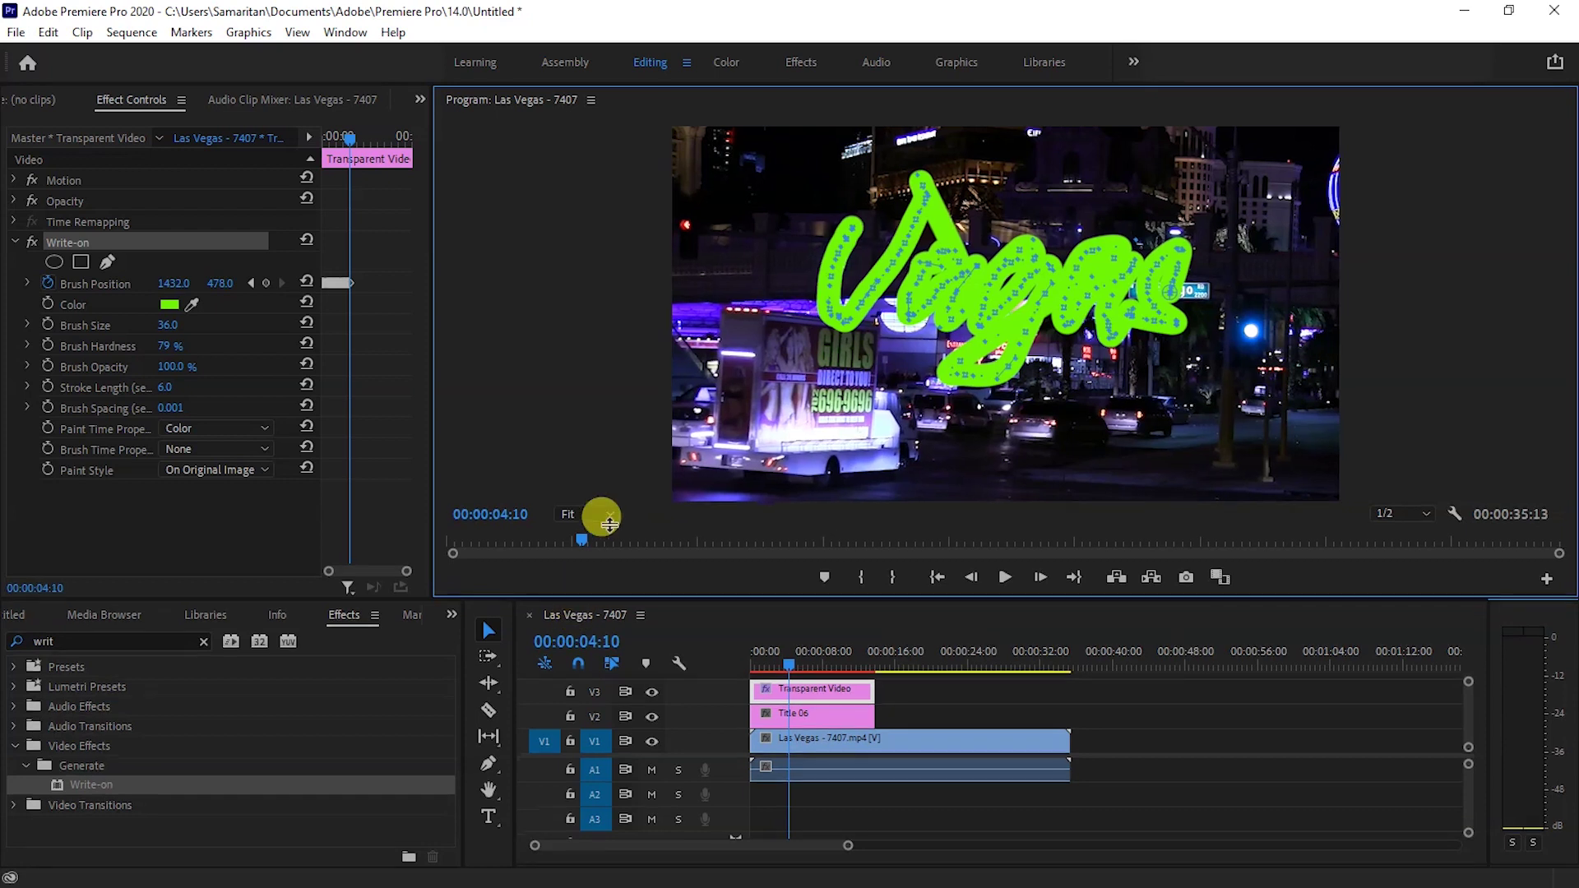
{"action": "left_click_drag", "start_coordinate": [578, 603], "coordinate": [578, 472]}
{"action": "left_click_drag", "start_coordinate": [434, 318], "coordinate": [589, 318]}
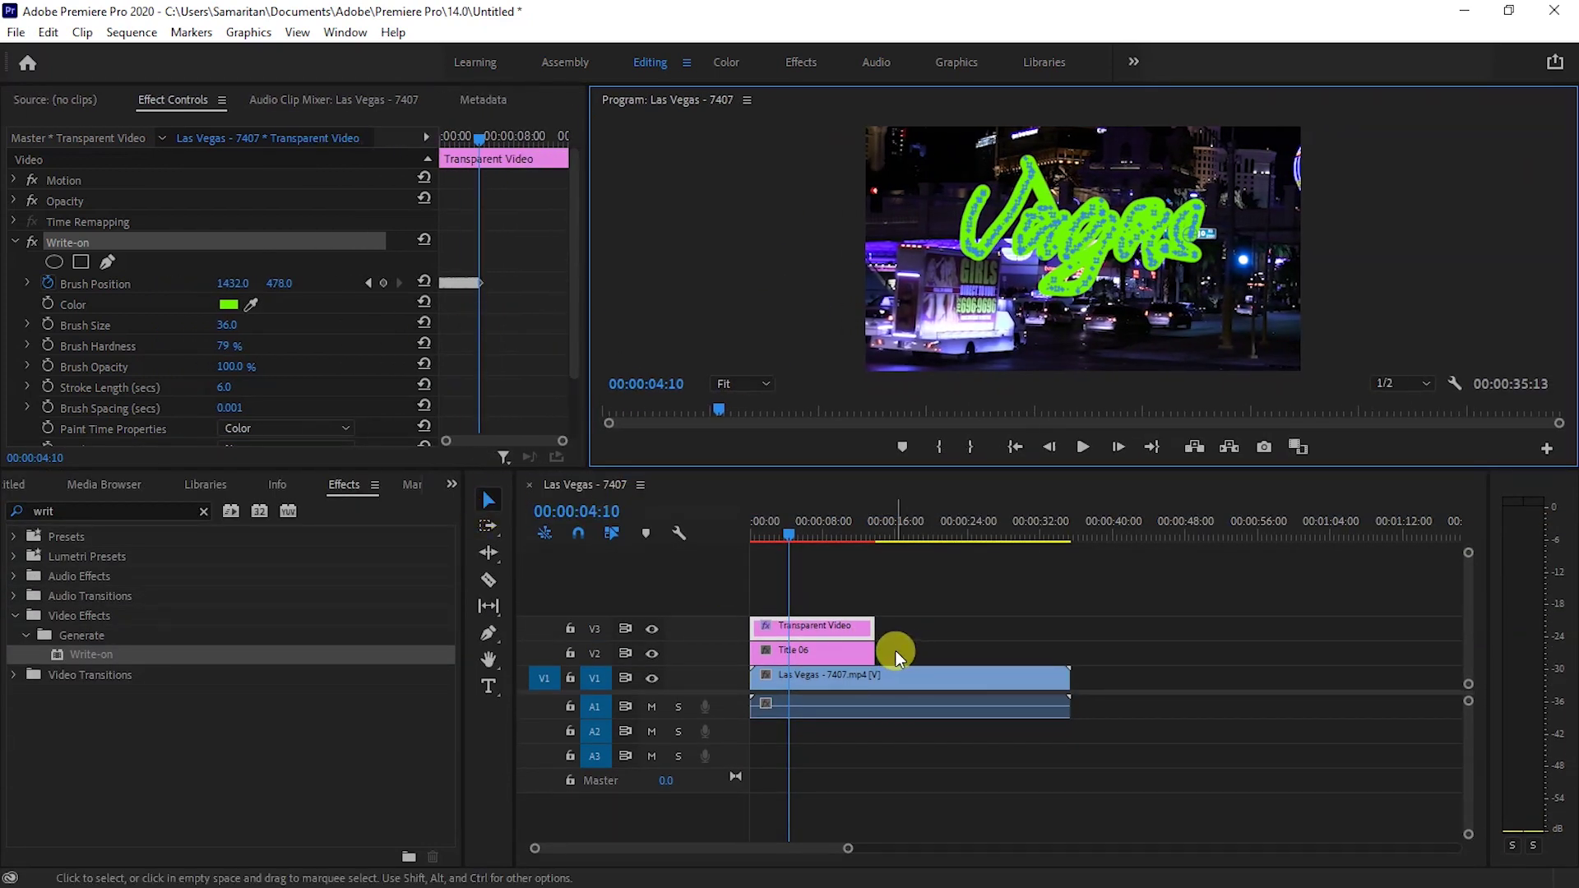
Apply Track Matte Key to Title 06, found by searching 'trac', with Matte set to Video 3
{"action": "left_click", "coordinate": [822, 653]}
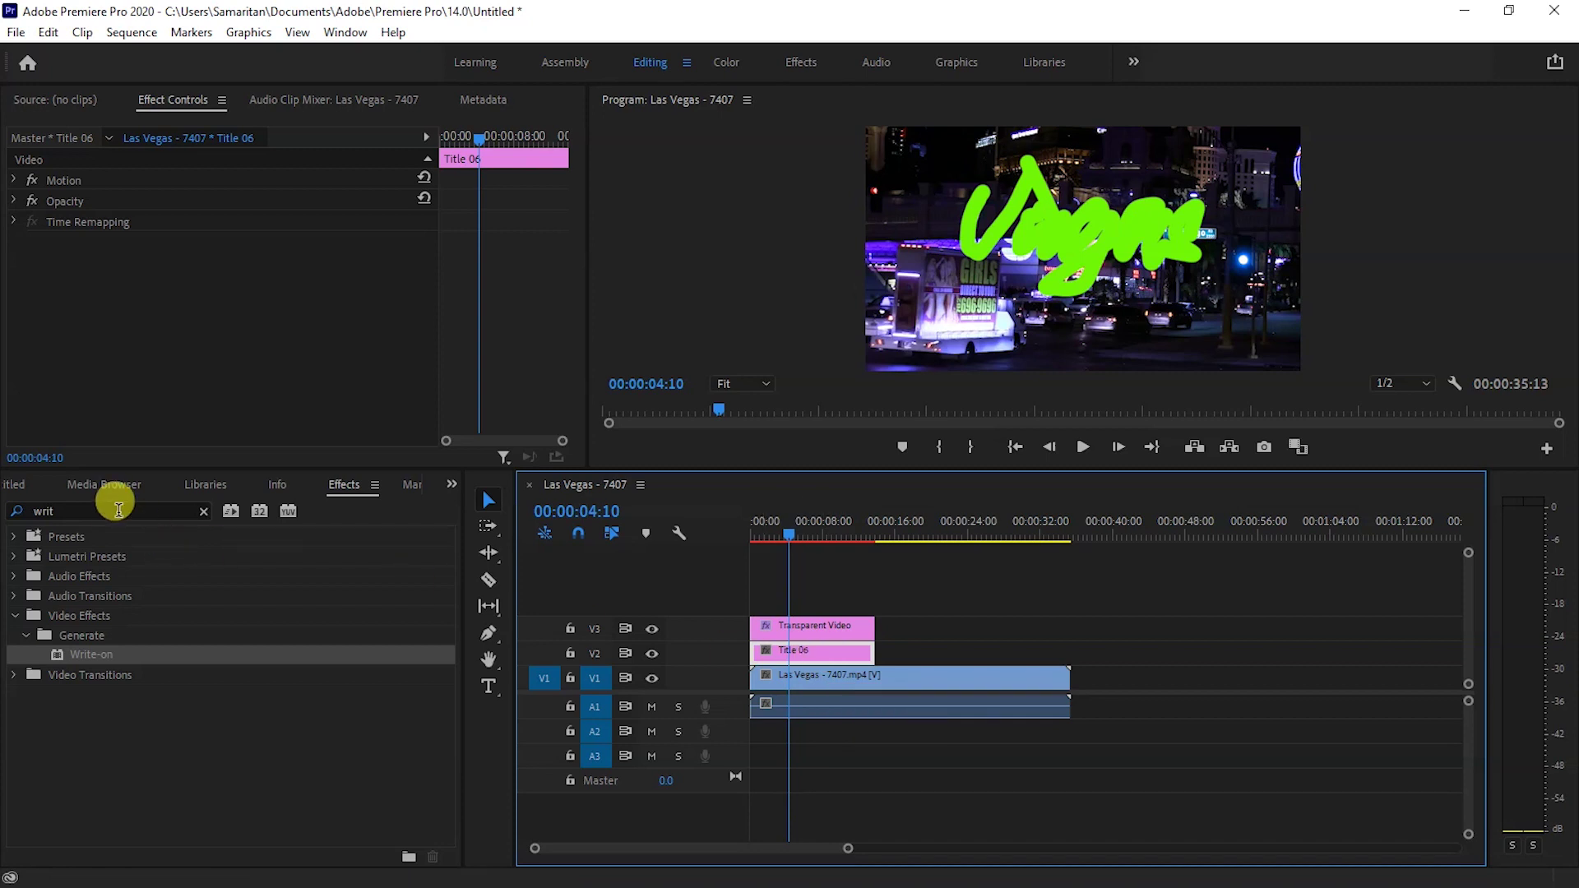
{"action": "left_click", "coordinate": [45, 510]}
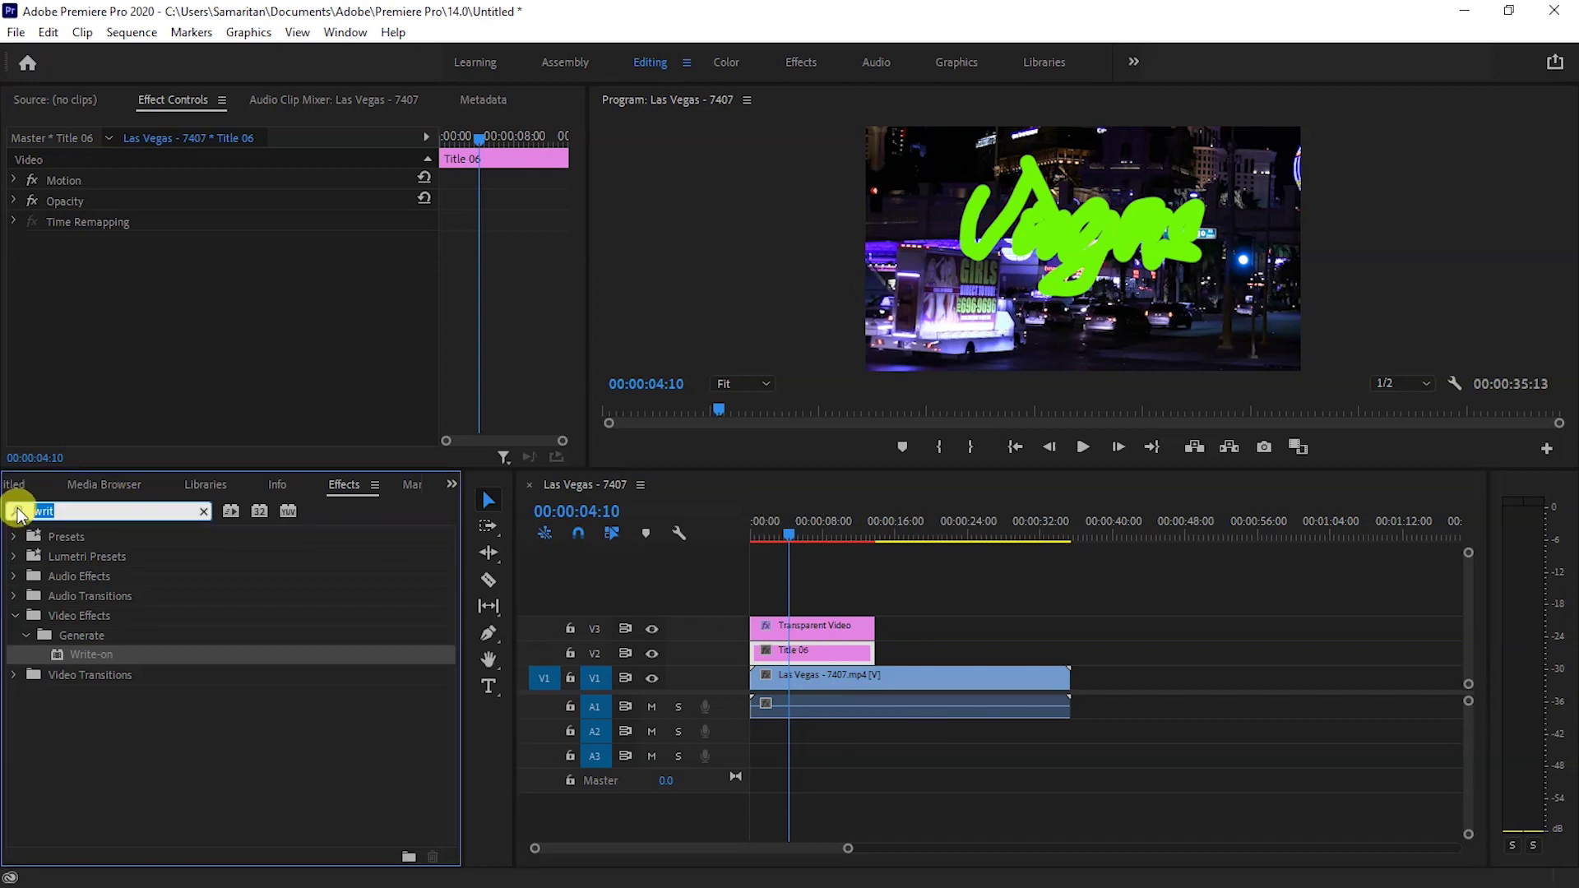
{"action": "type", "text": "trac"}
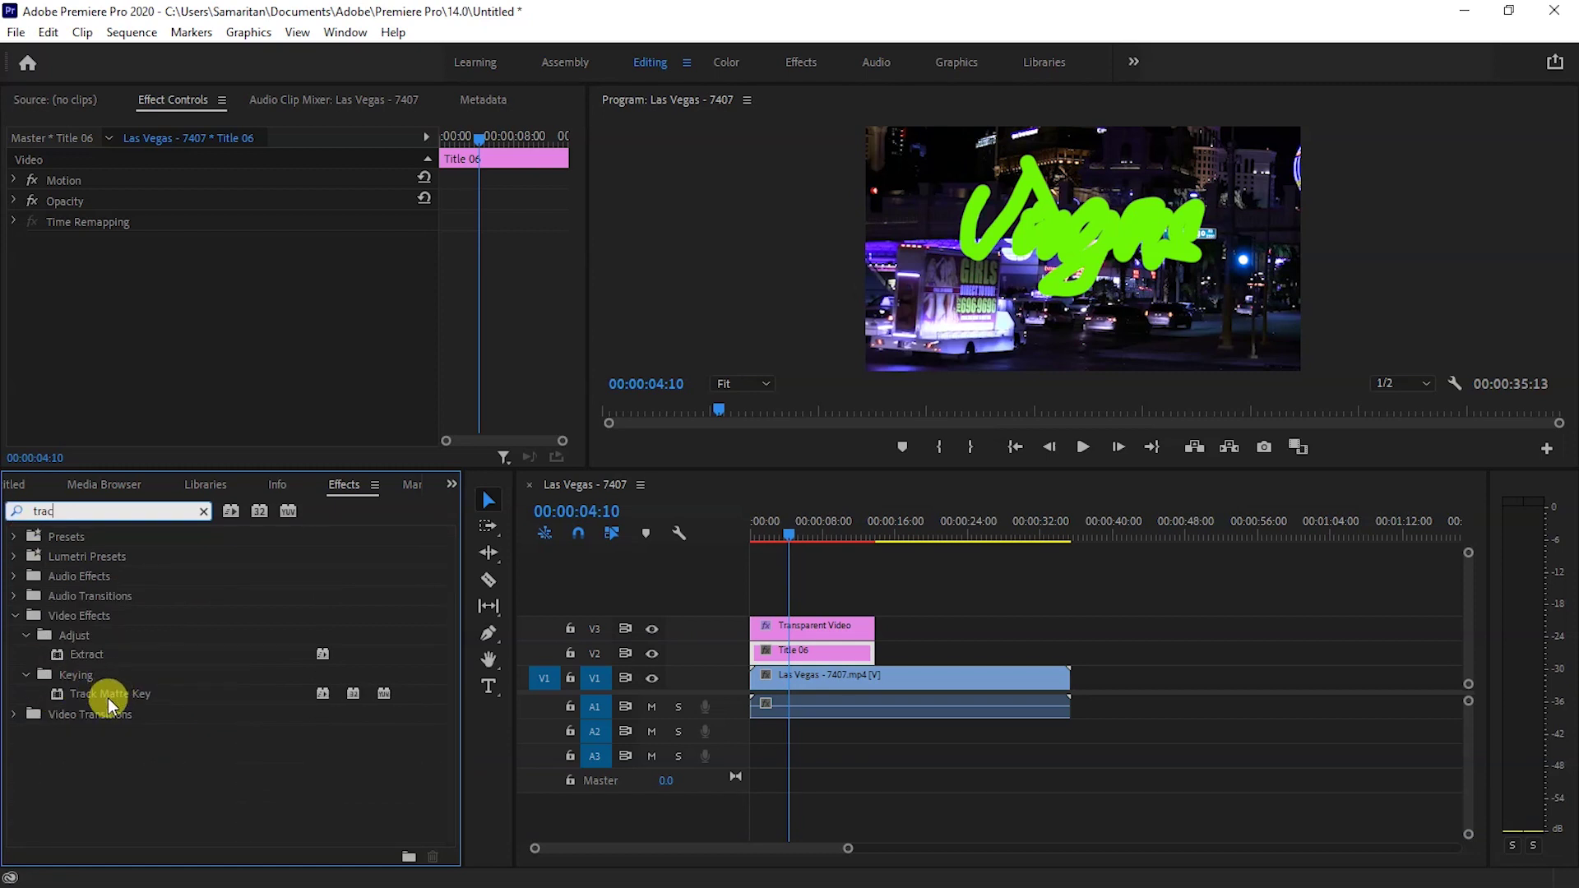
{"action": "left_click", "coordinate": [142, 696]}
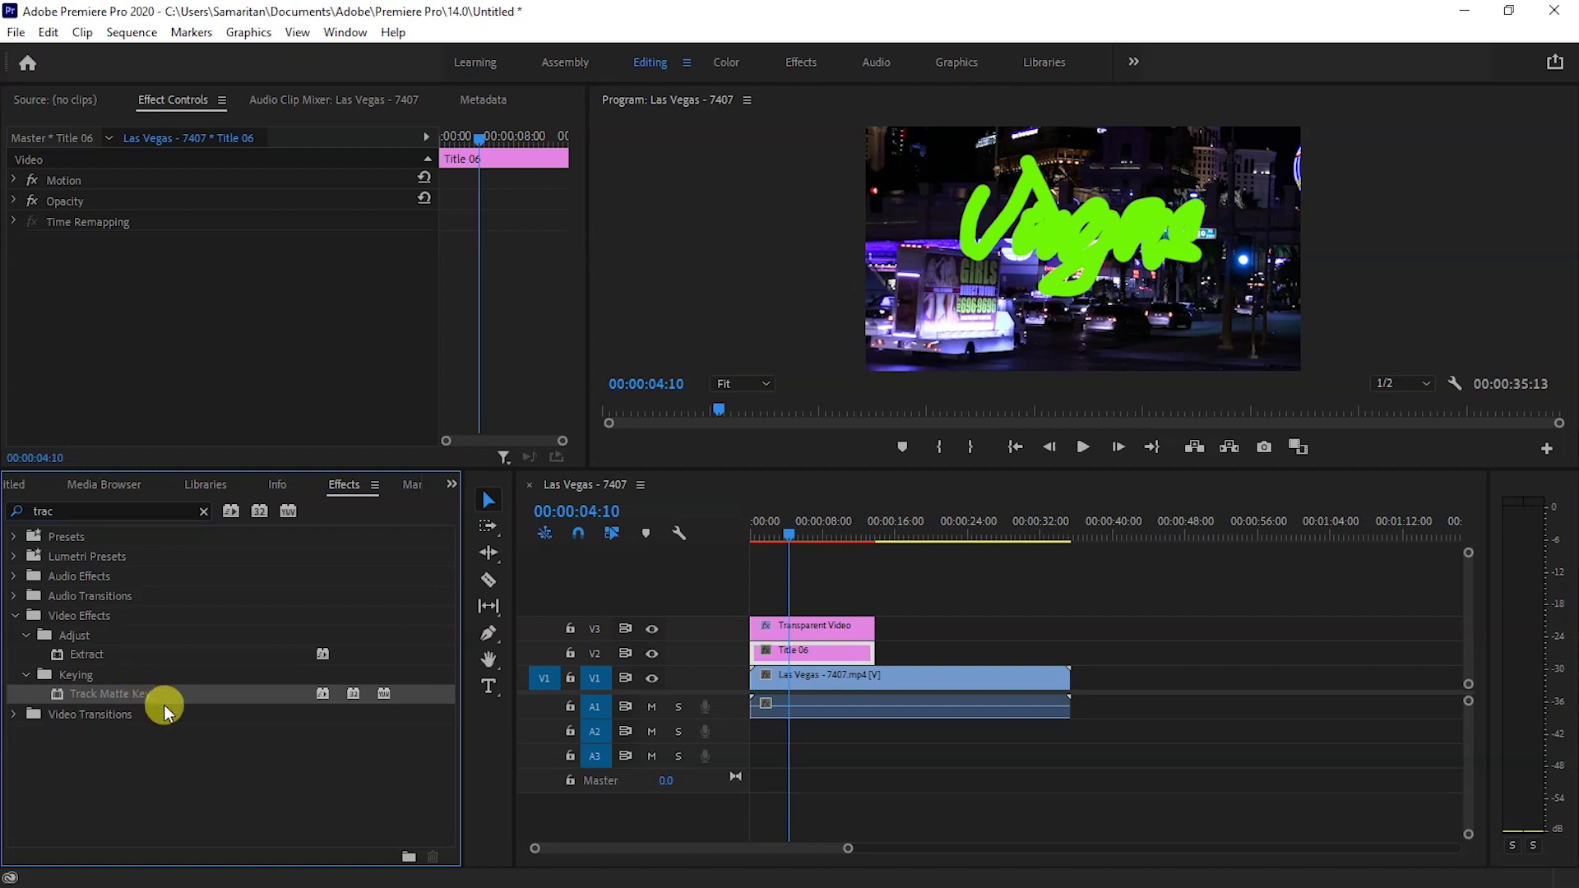
{"action": "left_click_drag", "start_coordinate": [141, 697], "coordinate": [821, 659]}
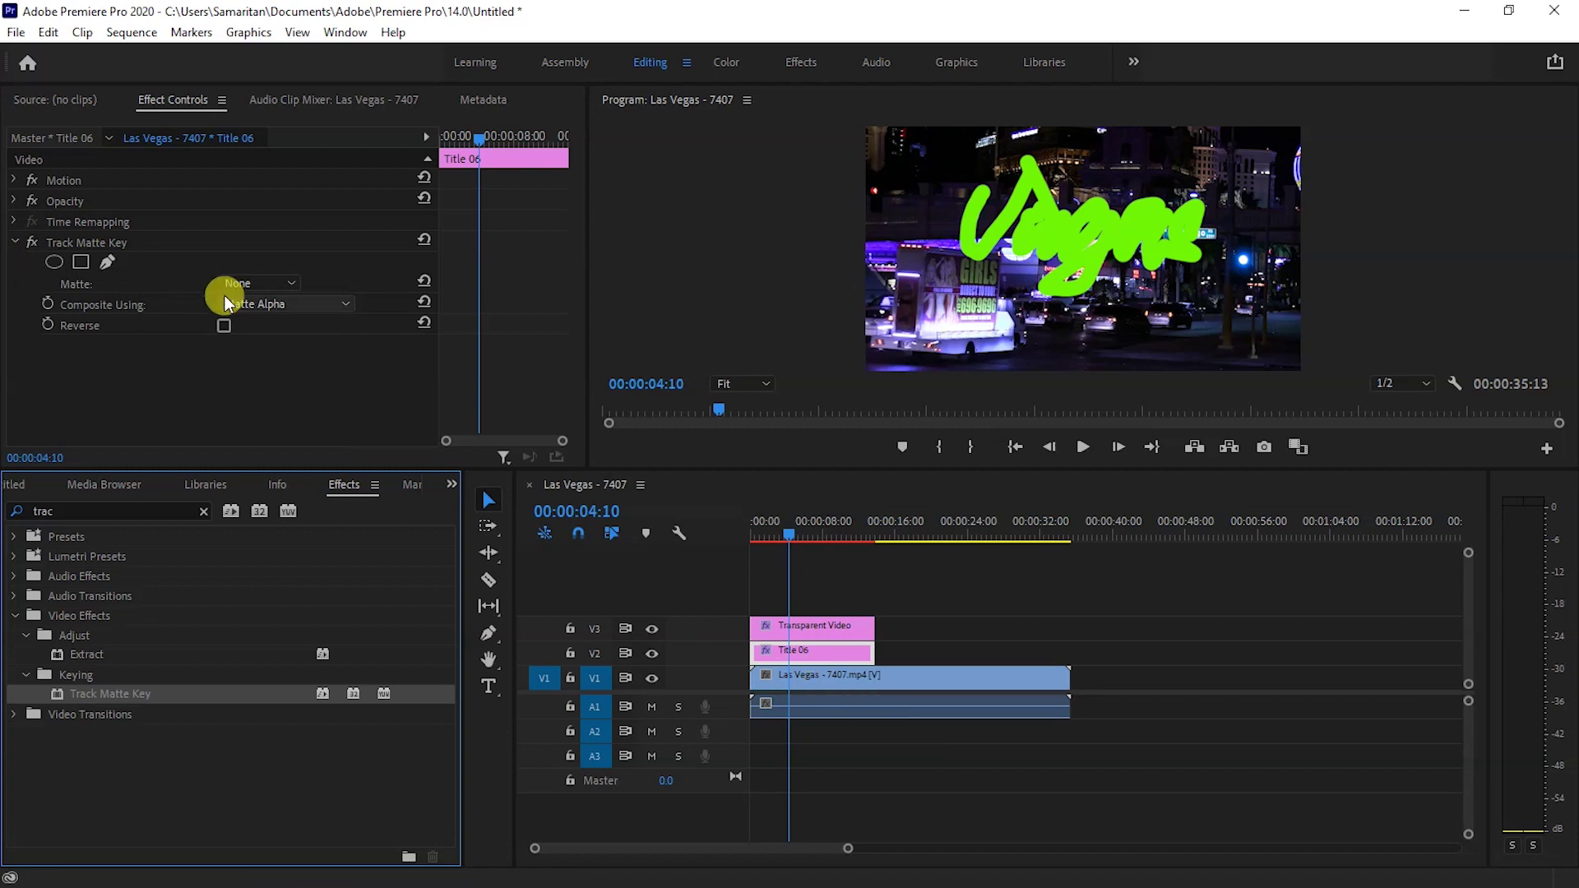
{"action": "left_click", "coordinate": [274, 287]}
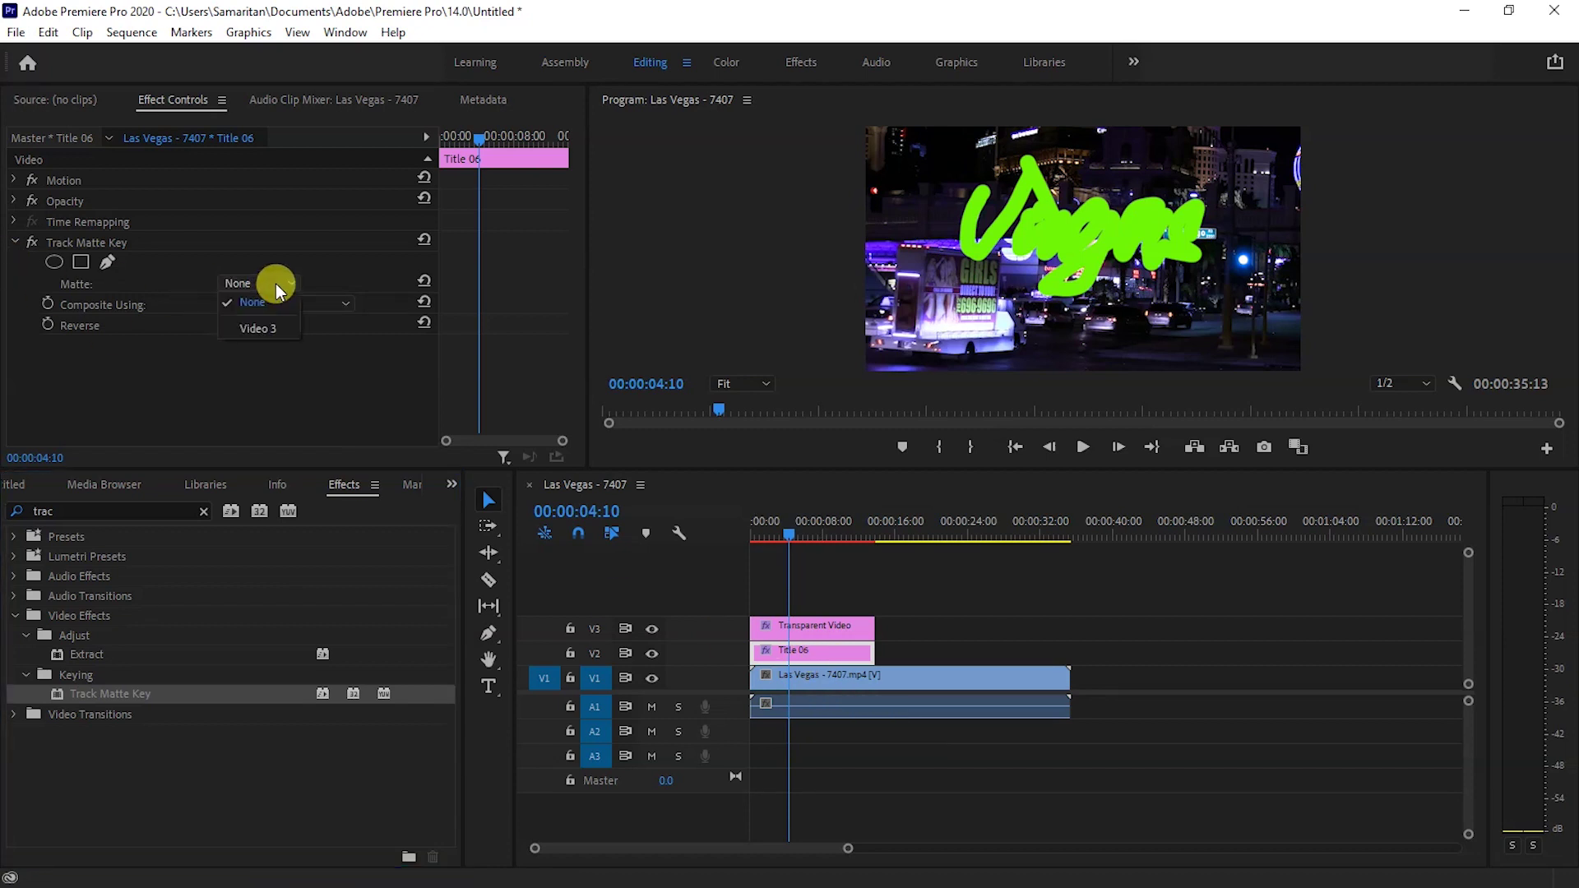
{"action": "left_click", "coordinate": [272, 328]}
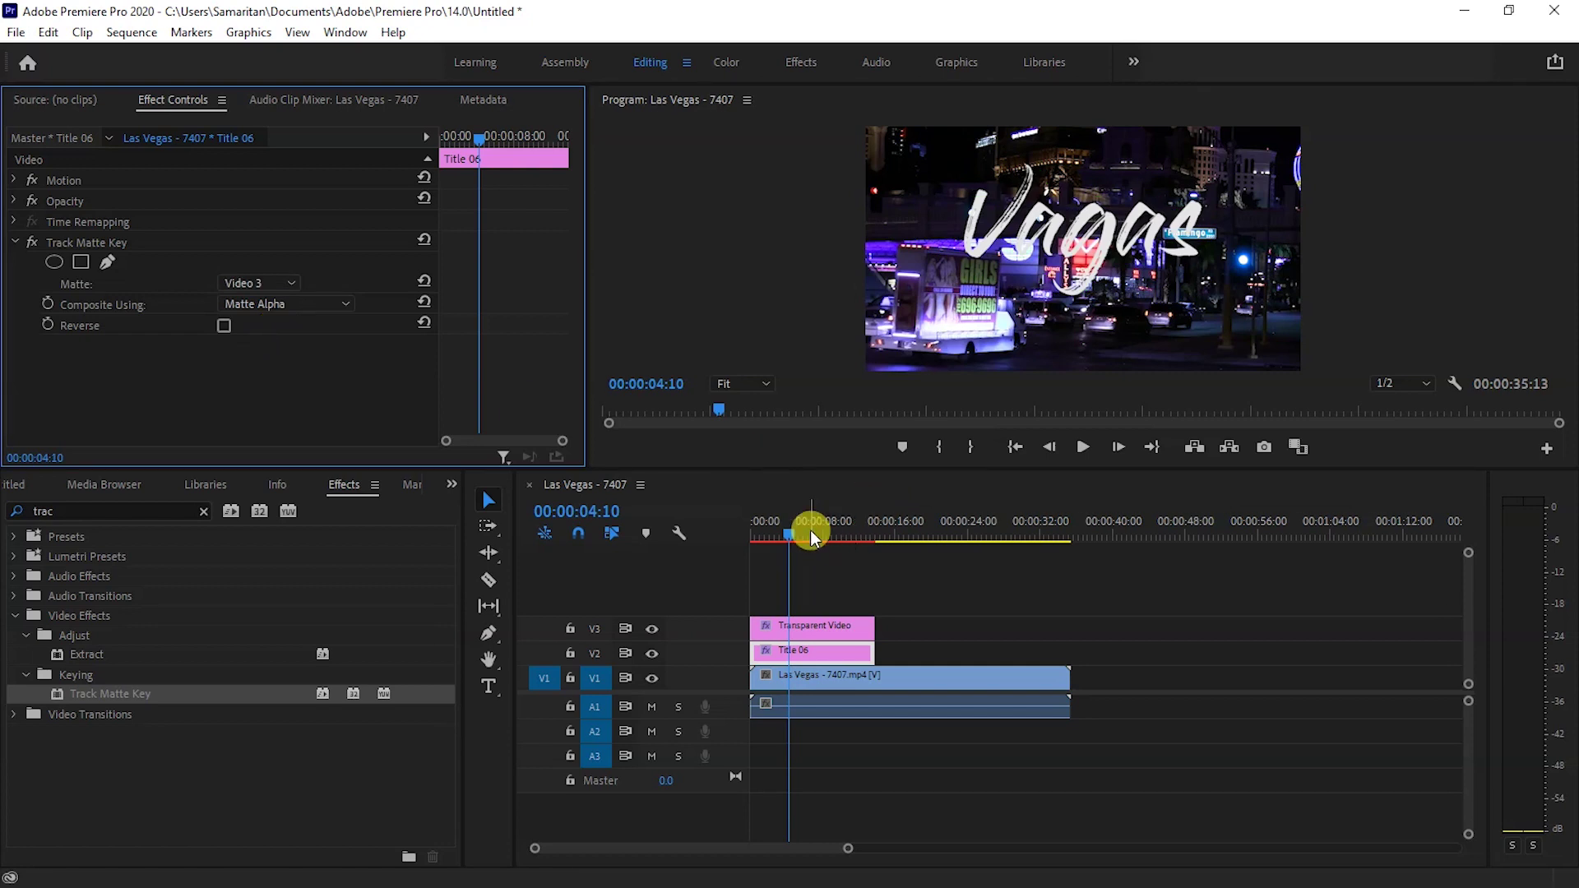
Trim Transparent Video and Title 06 to end near 4:29, then play the sequence
{"action": "mouse_move", "coordinate": [796, 532]}
{"action": "left_mouse_down"}
{"action": "mouse_move", "coordinate": [757, 538]}
{"action": "mouse_move", "coordinate": [809, 535]}
{"action": "left_mouse_up"}
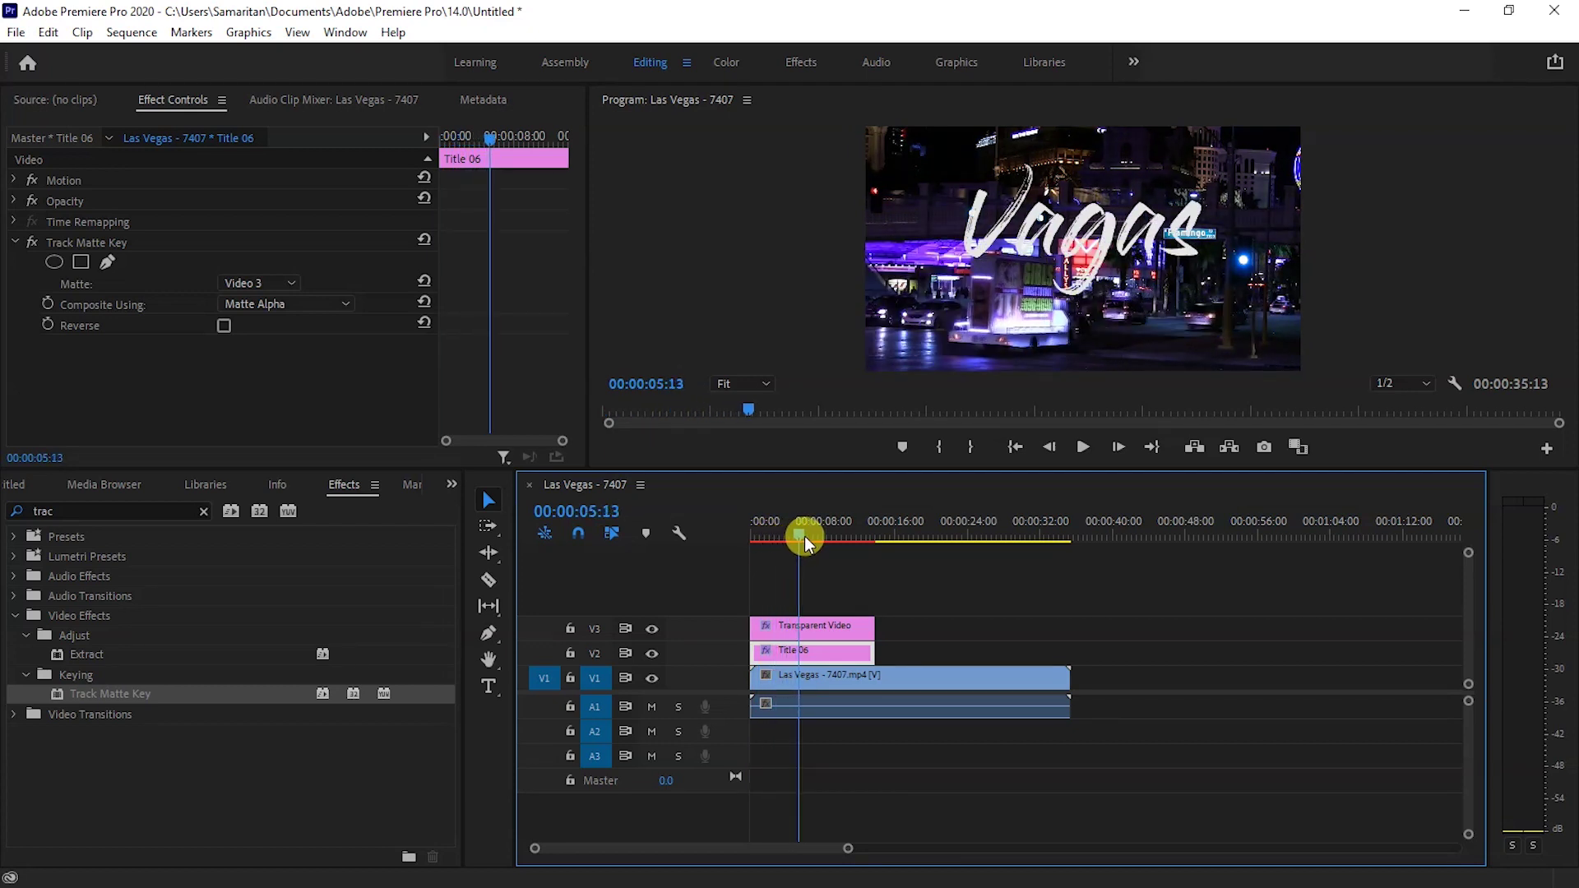
{"action": "mouse_move", "coordinate": [870, 632]}
{"action": "left_mouse_down"}
{"action": "mouse_move", "coordinate": [810, 640]}
{"action": "mouse_move", "coordinate": [813, 655]}
{"action": "left_mouse_up"}
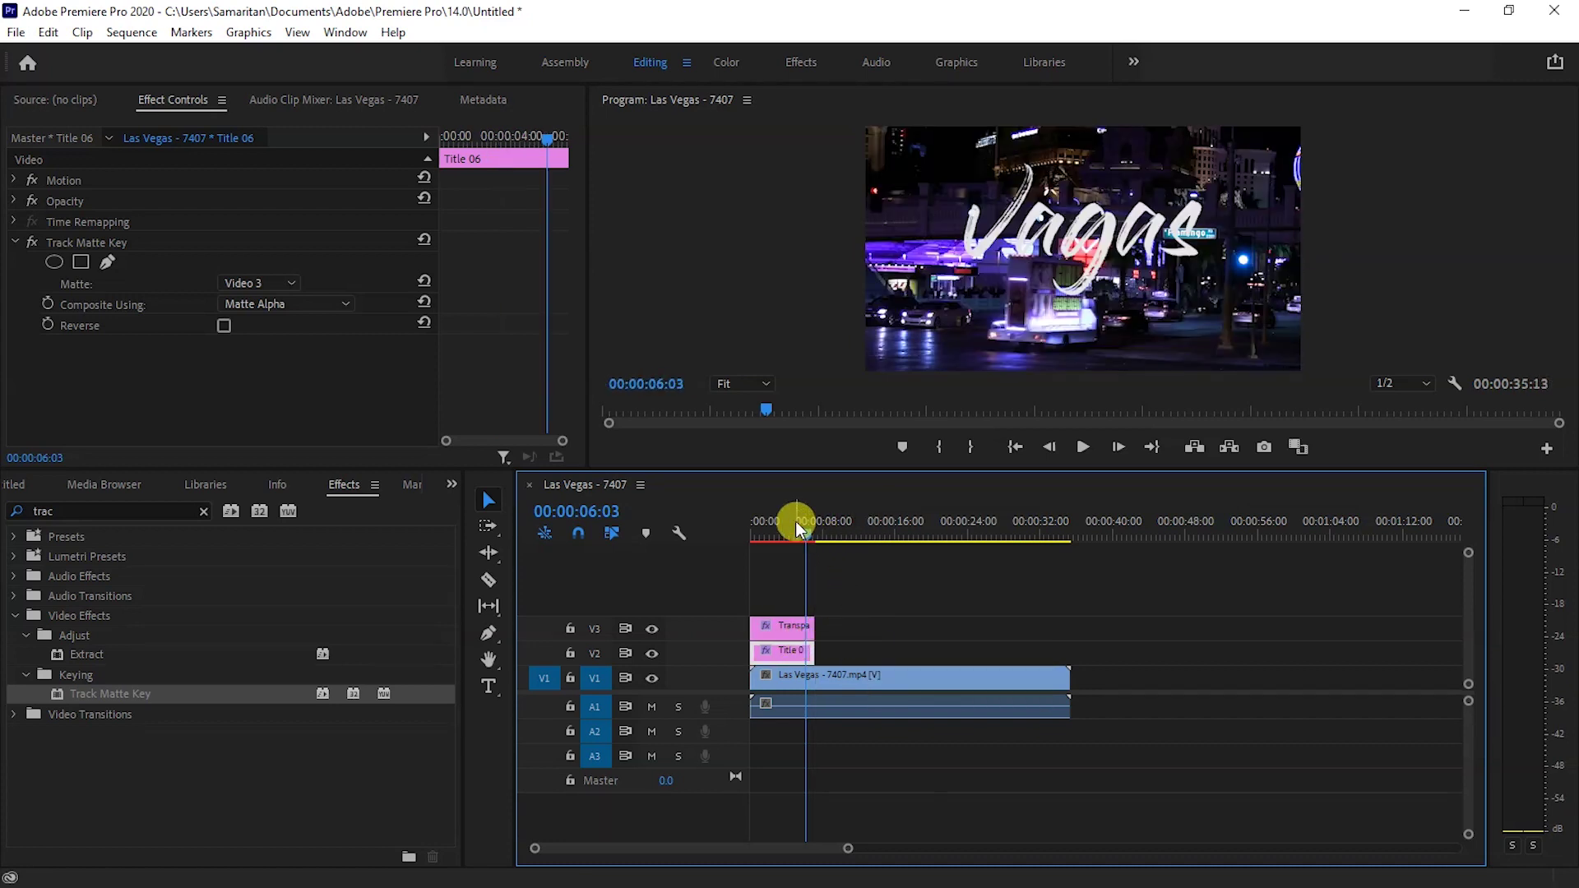
{"action": "left_click_drag", "start_coordinate": [796, 525], "coordinate": [693, 541]}
{"action": "key", "text": "space"}
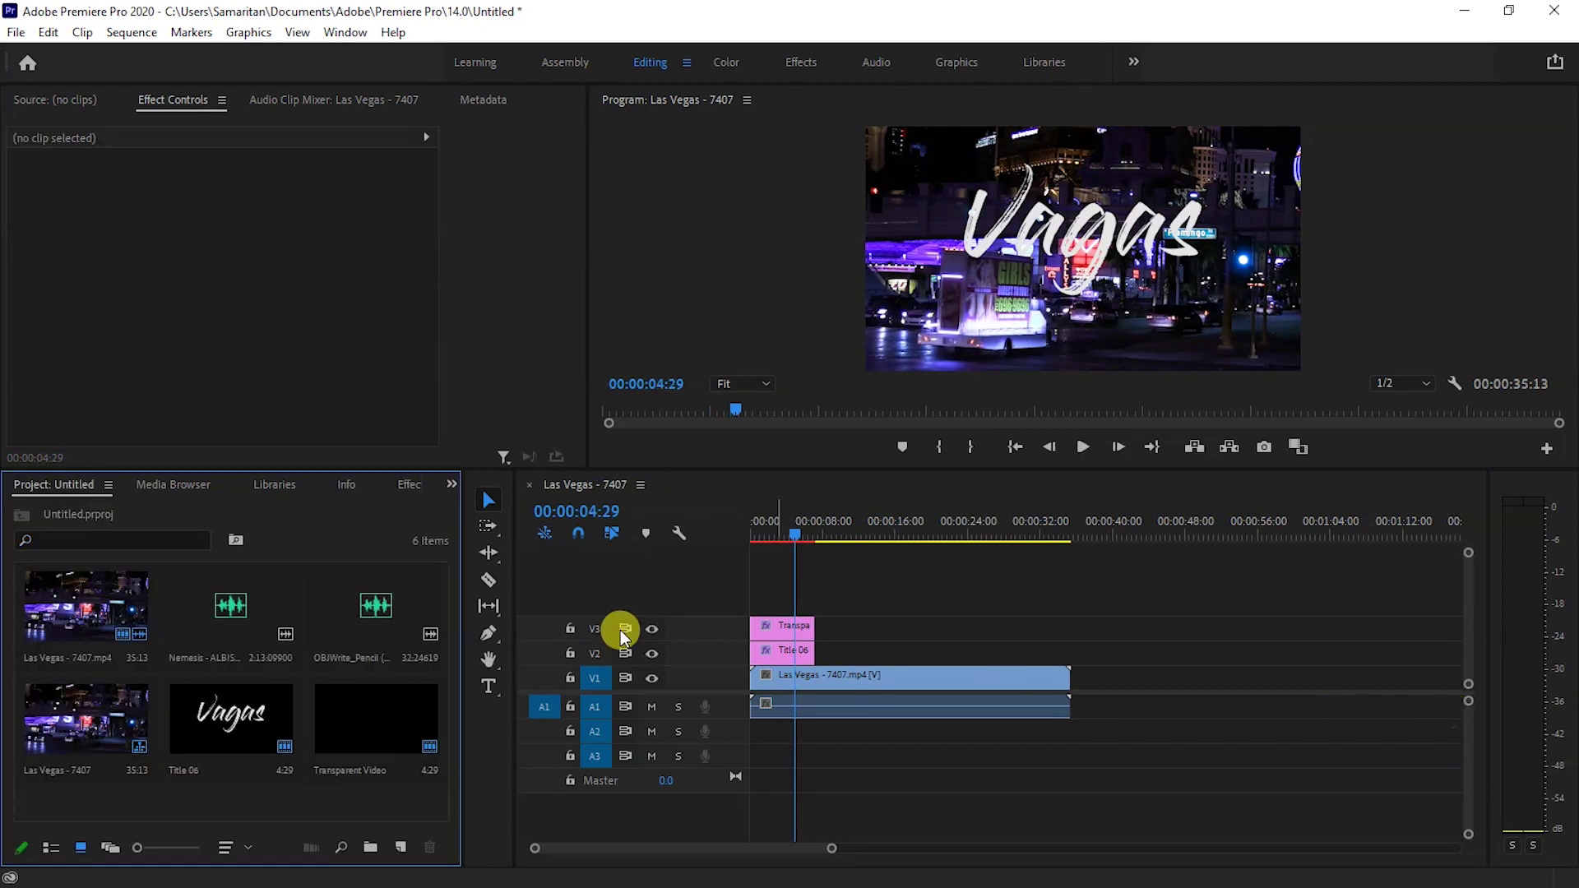
Place the music file on audio track A2 and preview the sequence from the start
{"action": "left_click", "coordinate": [230, 627]}
{"action": "left_click_drag", "start_coordinate": [355, 698], "coordinate": [745, 731]}
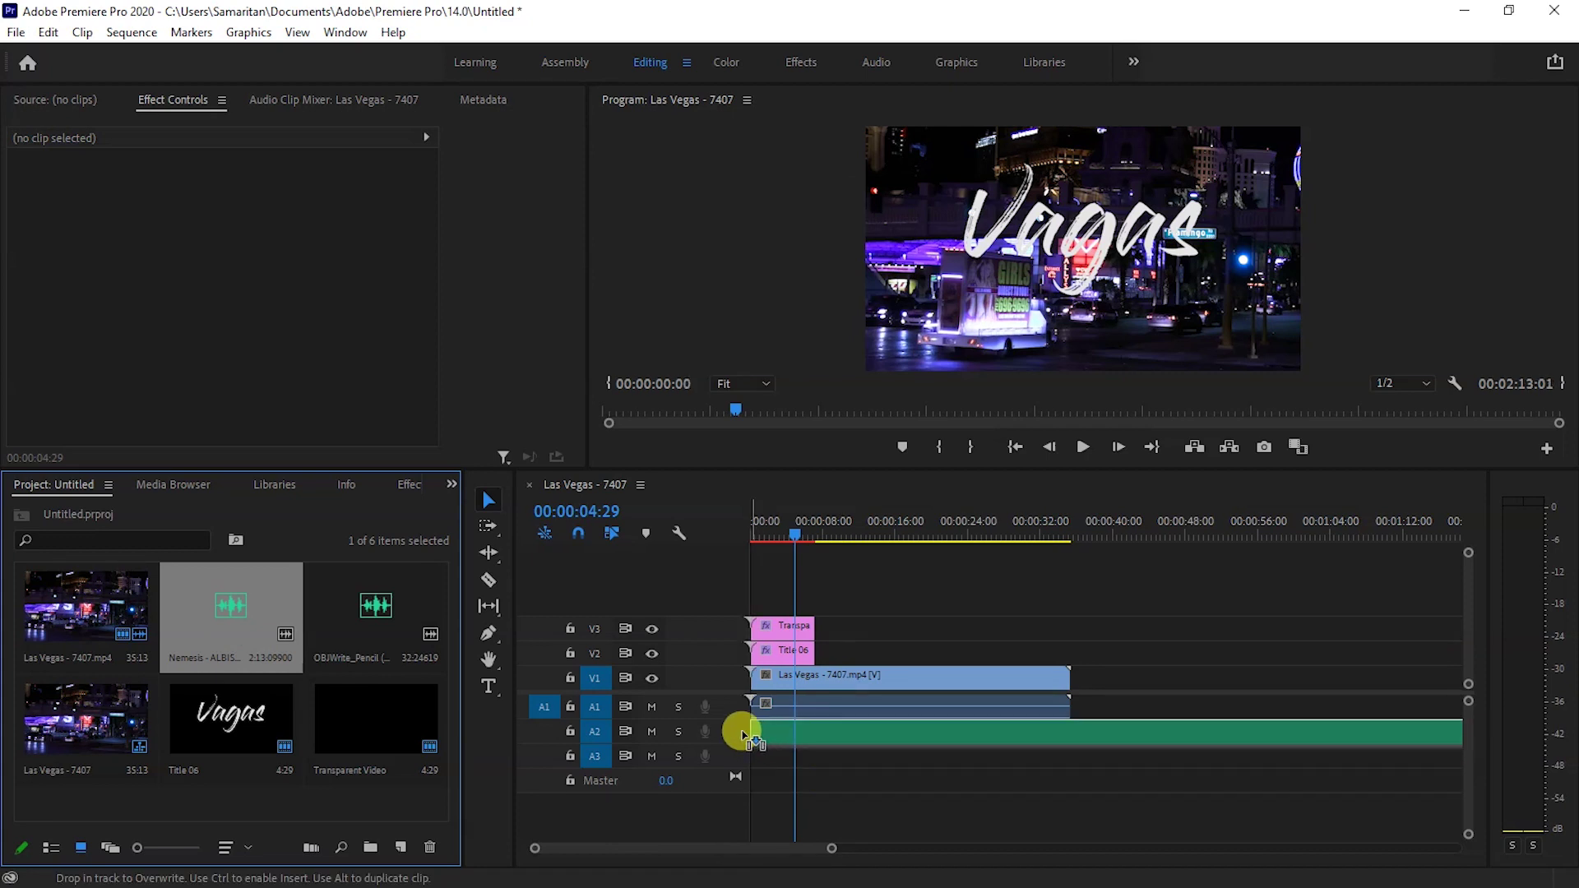
{"action": "left_click_drag", "start_coordinate": [802, 536], "coordinate": [721, 535]}
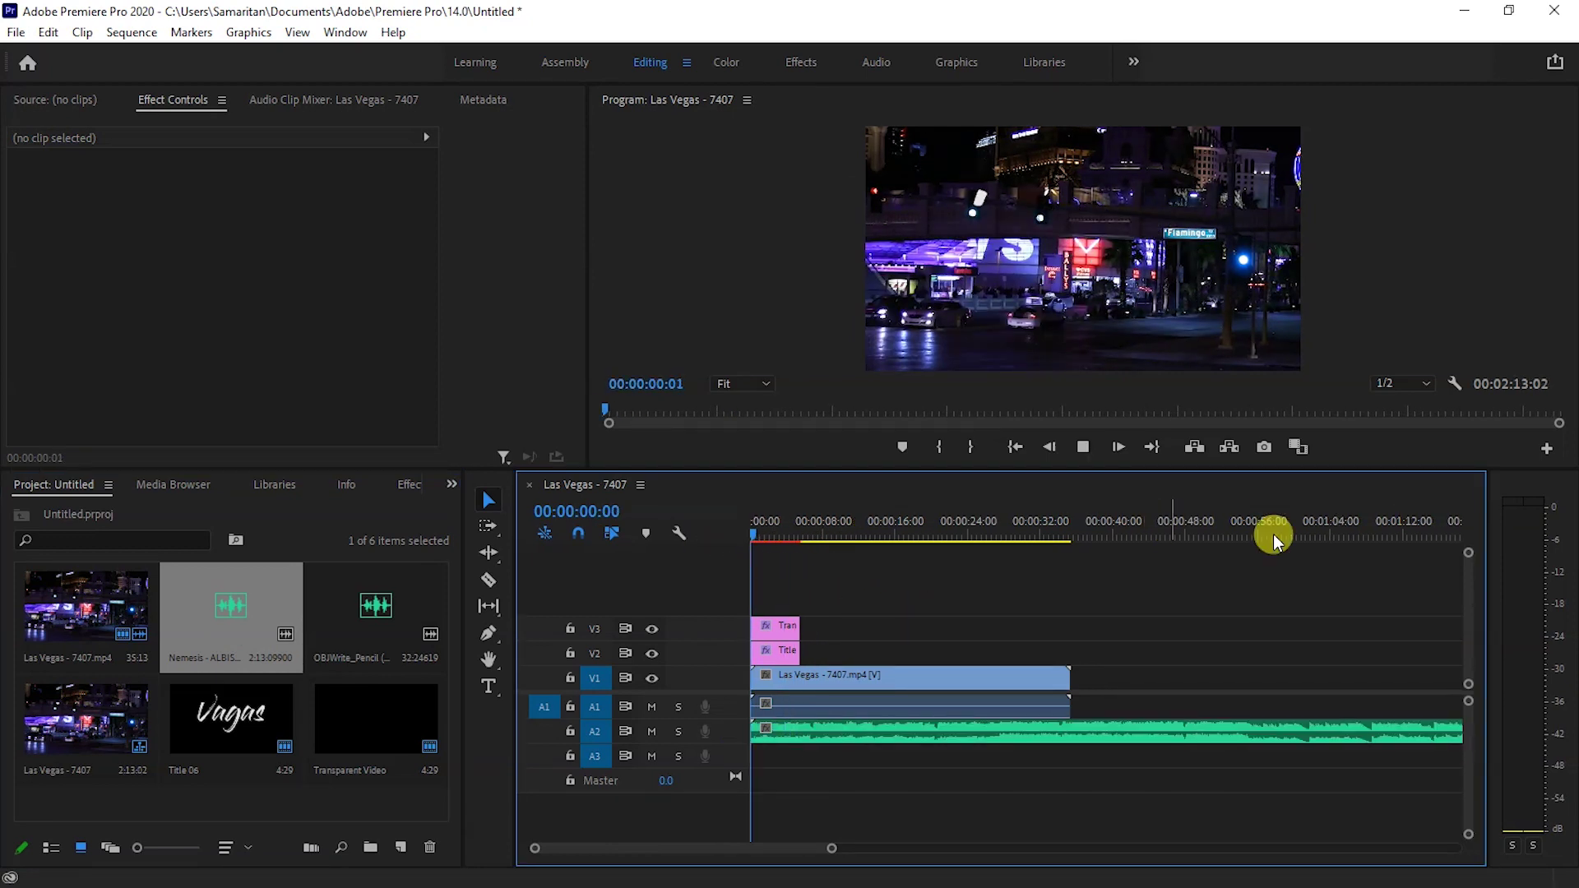
{"action": "key", "text": "space"}
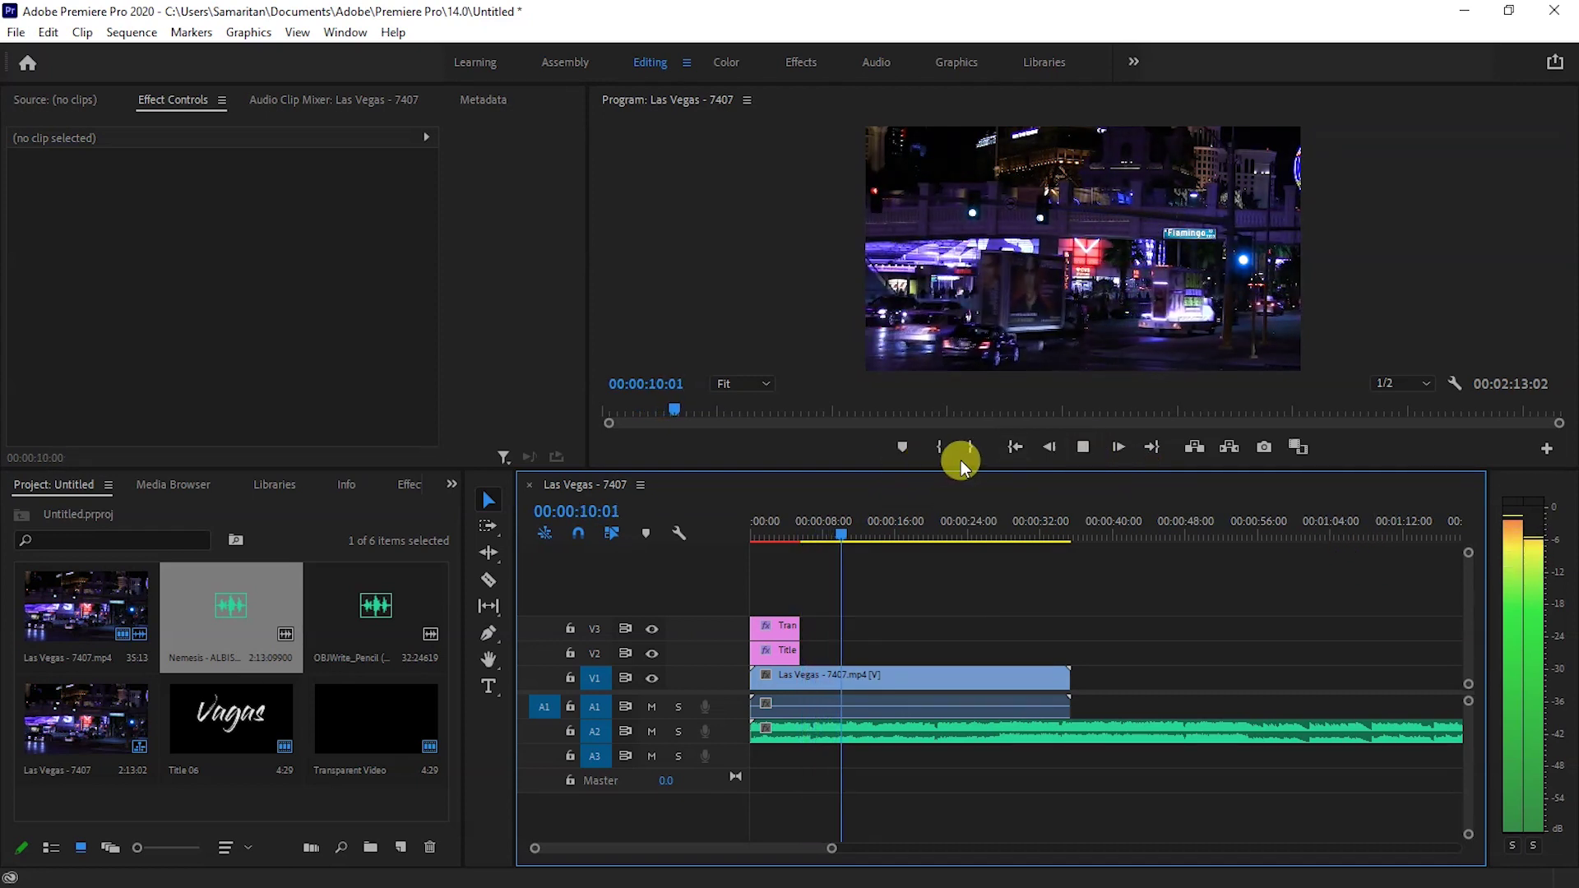
{"action": "left_click", "coordinate": [1083, 446]}
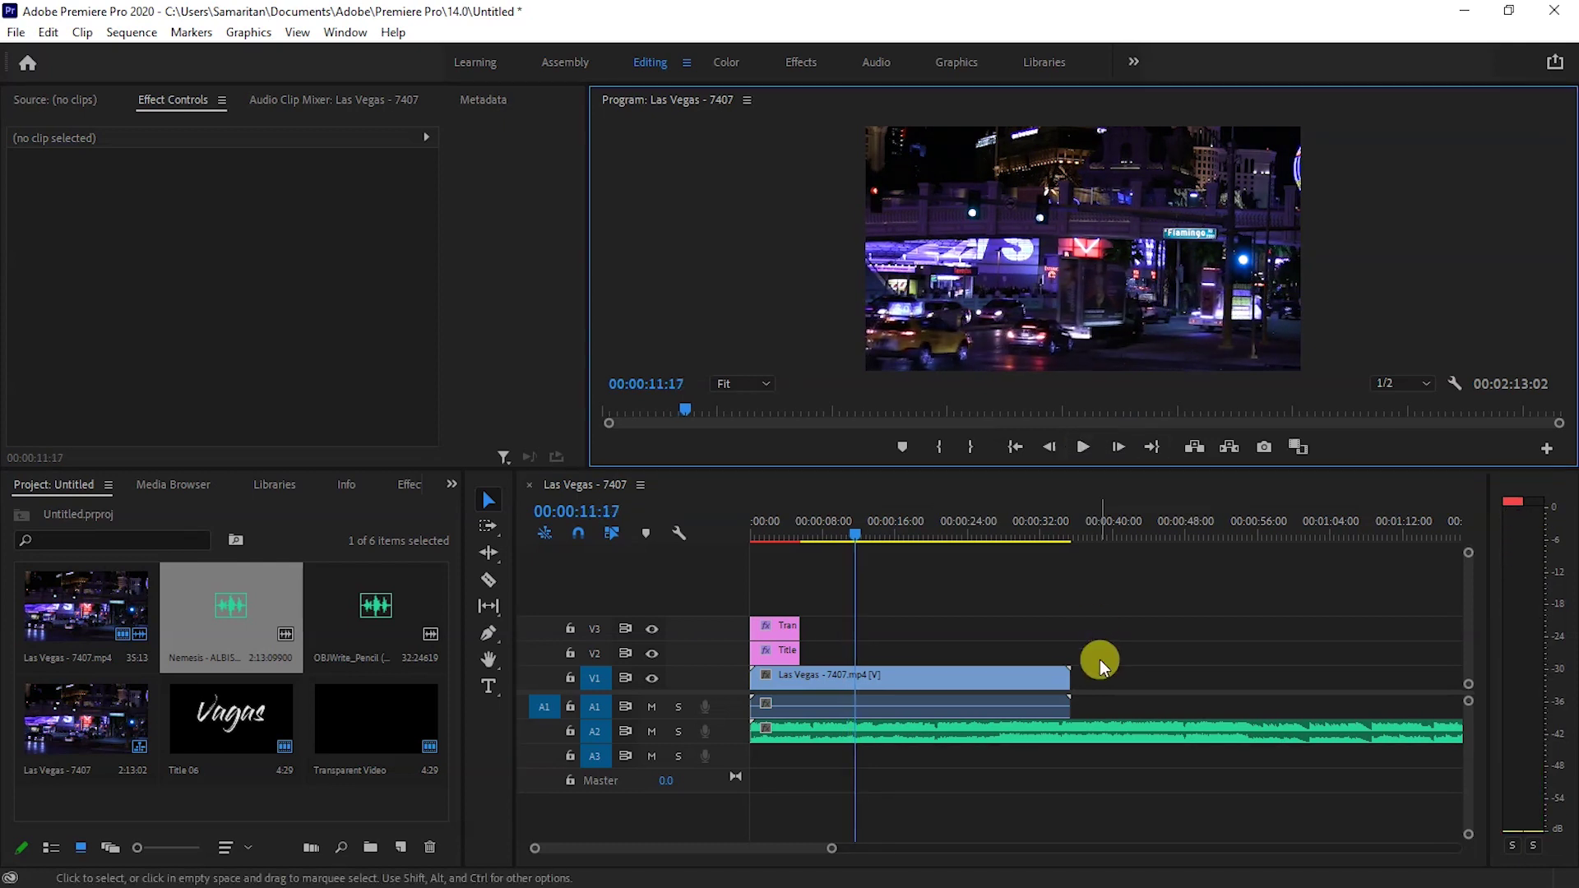